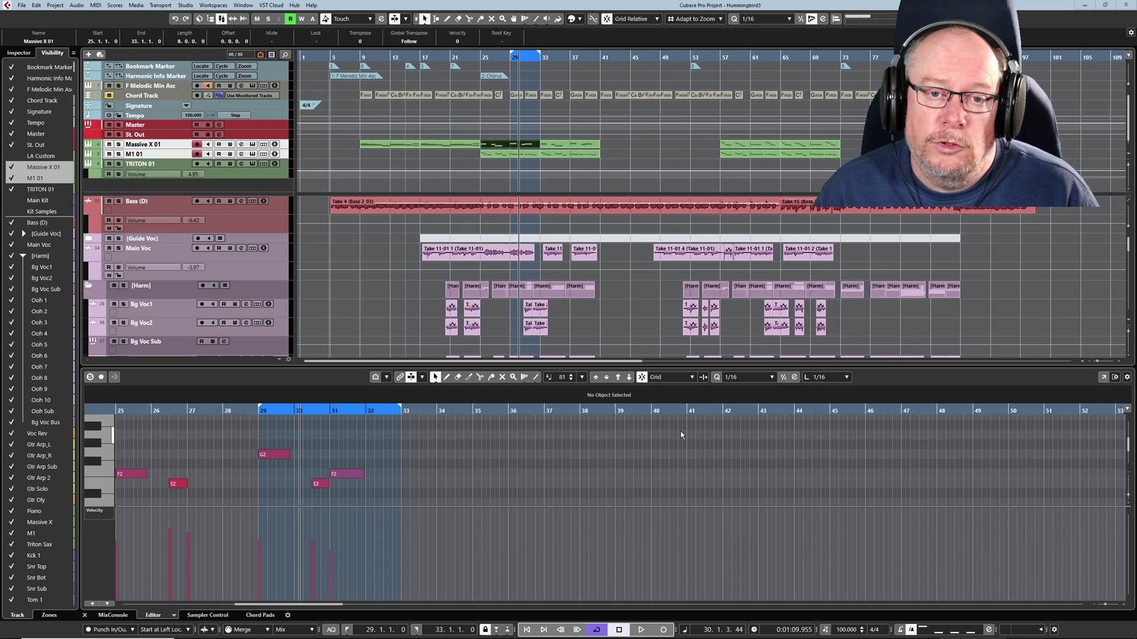
- Check the Gtr Arp_L mixer channel, then scale all Massive X 01 note velocities down so the first reads 63
key(alt+F3)
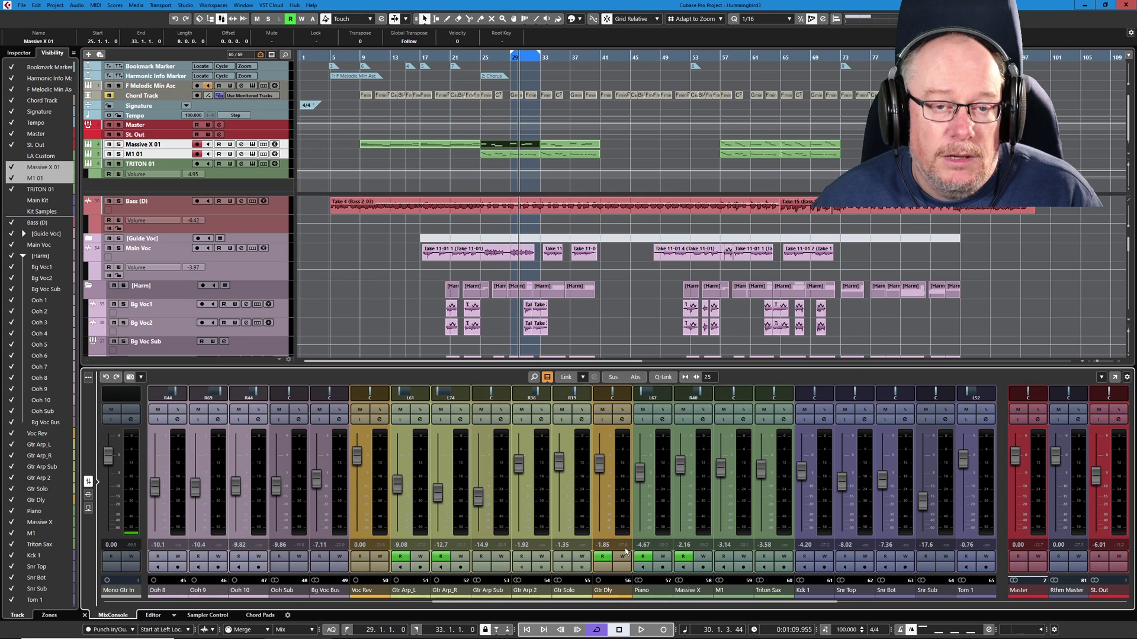
click(393, 494)
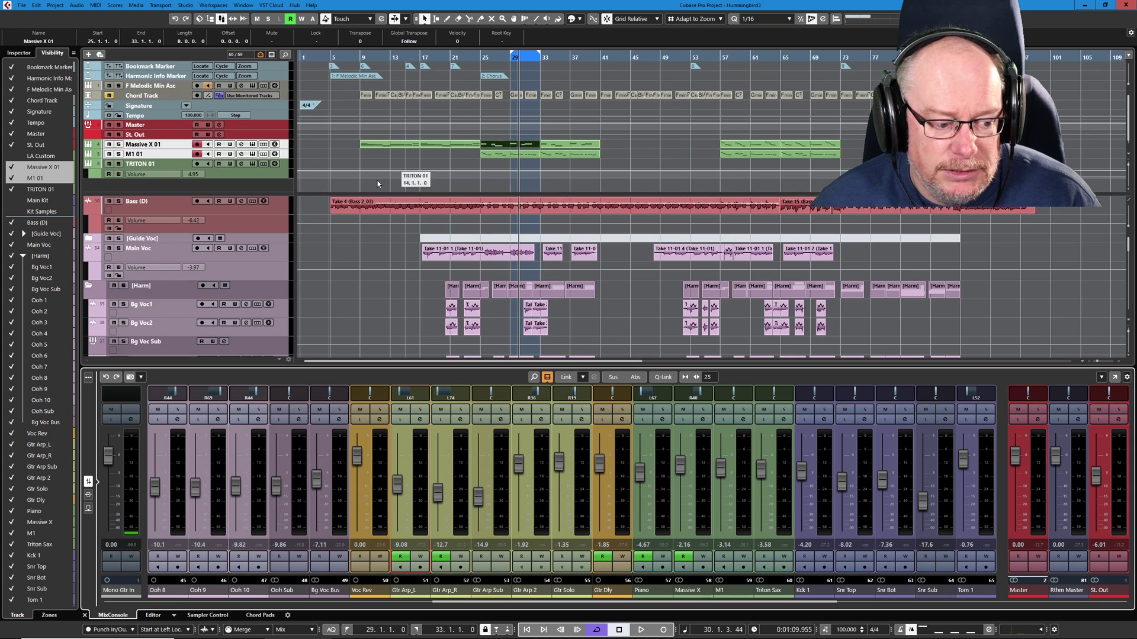
click(154, 615)
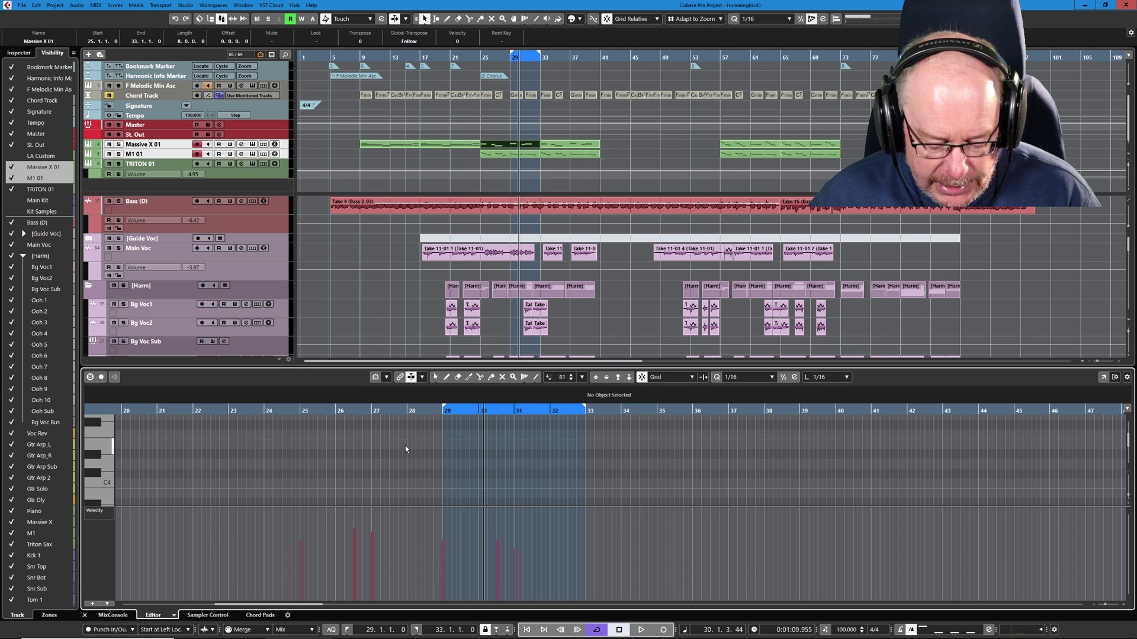
key(ctrl+a)
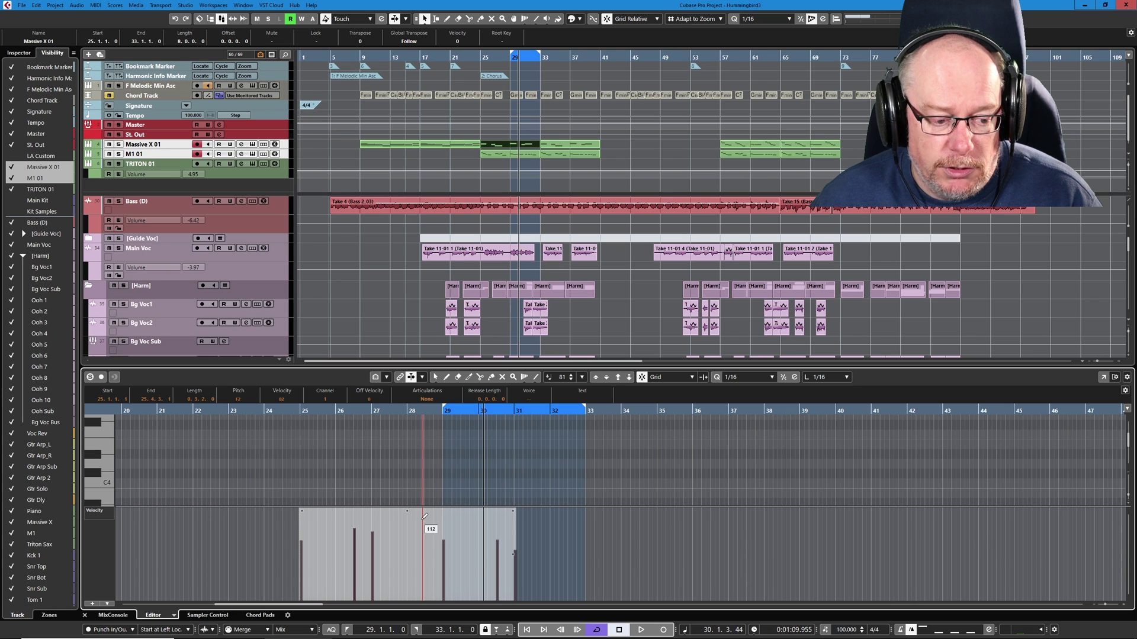
mouse_move(424, 516)
mouse_down()
mouse_move(421, 533)
mouse_move(418, 510)
mouse_move(413, 533)
mouse_move(427, 510)
mouse_move(428, 533)
mouse_move(427, 515)
mouse_move(431, 530)
mouse_move(434, 521)
mouse_up()
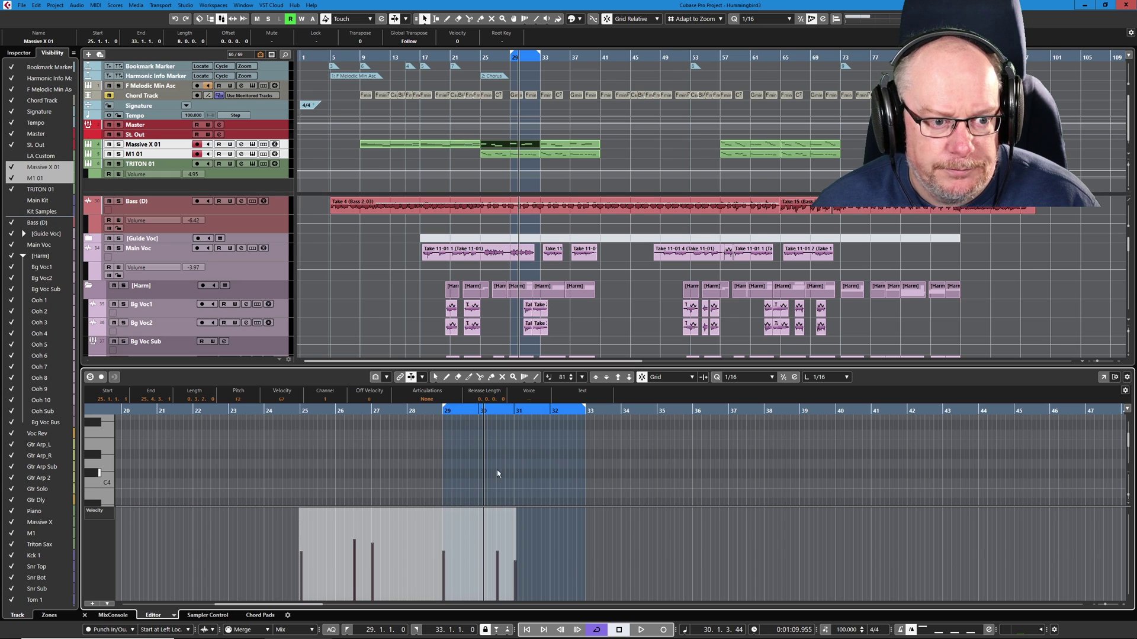
- Select all events on the Massive X 01 track to load every part into the editor
click(385, 144)
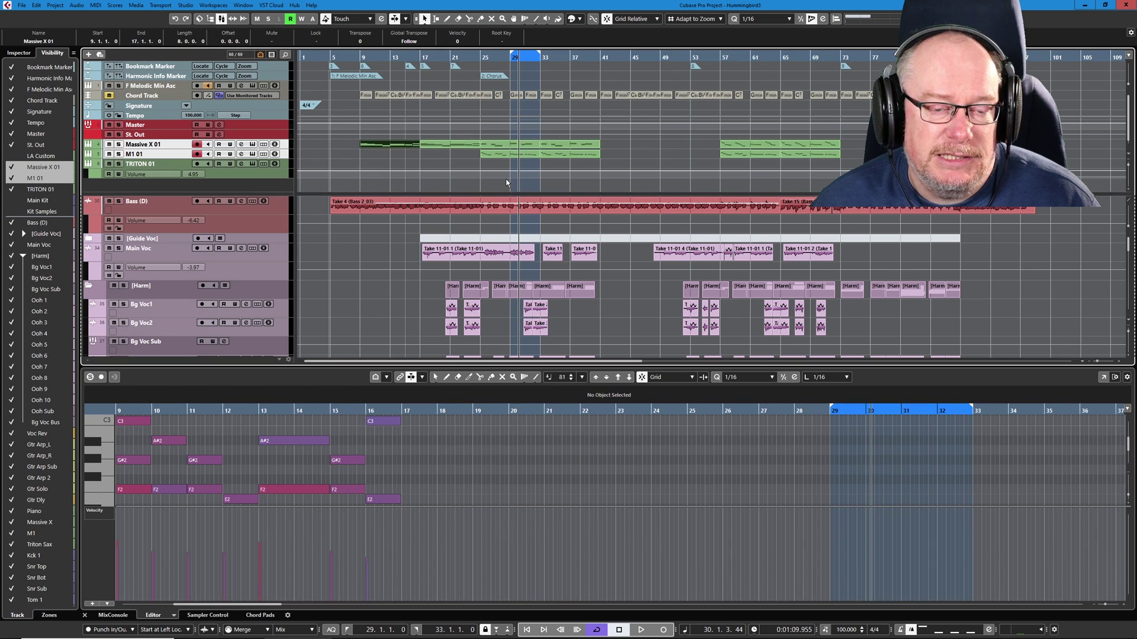
right_click(172, 143)
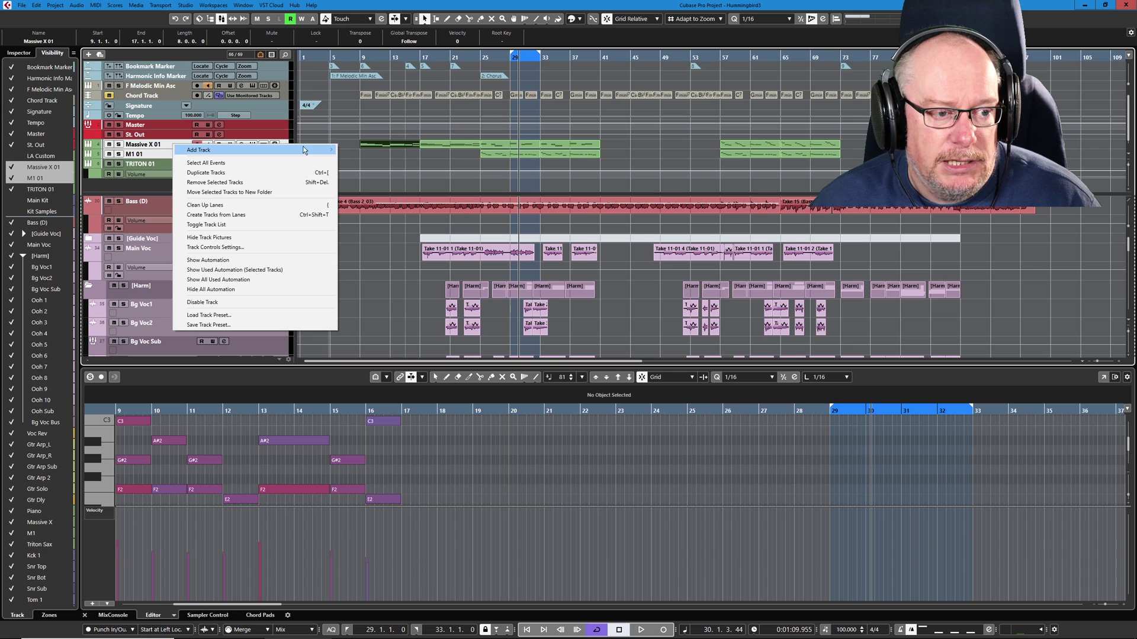
key(Escape)
click(160, 148)
right_click(160, 148)
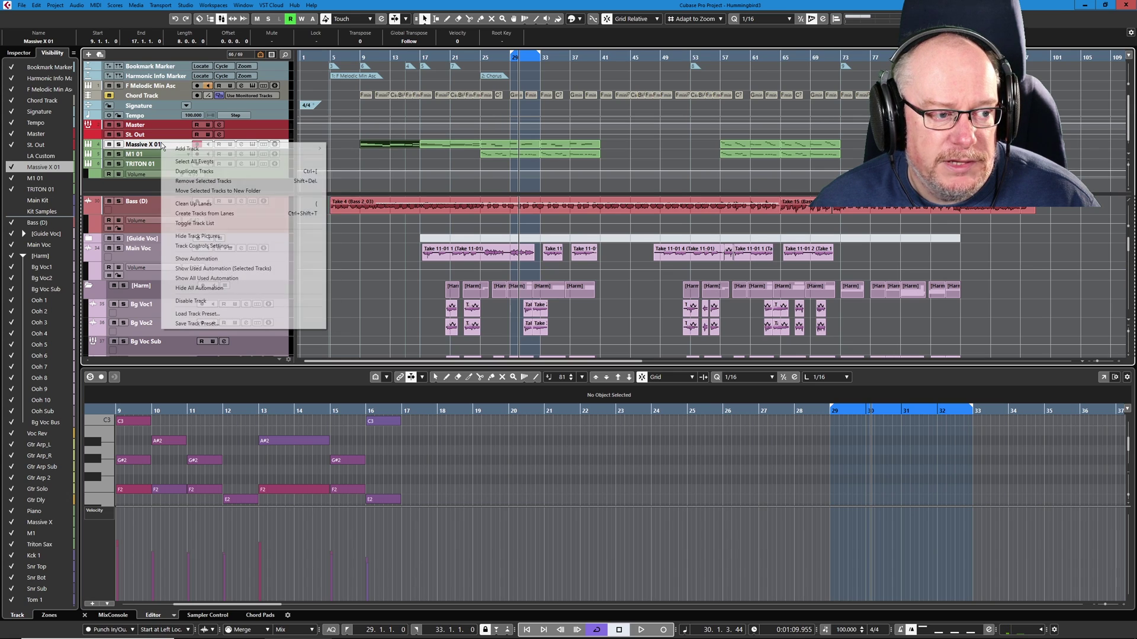
click(195, 161)
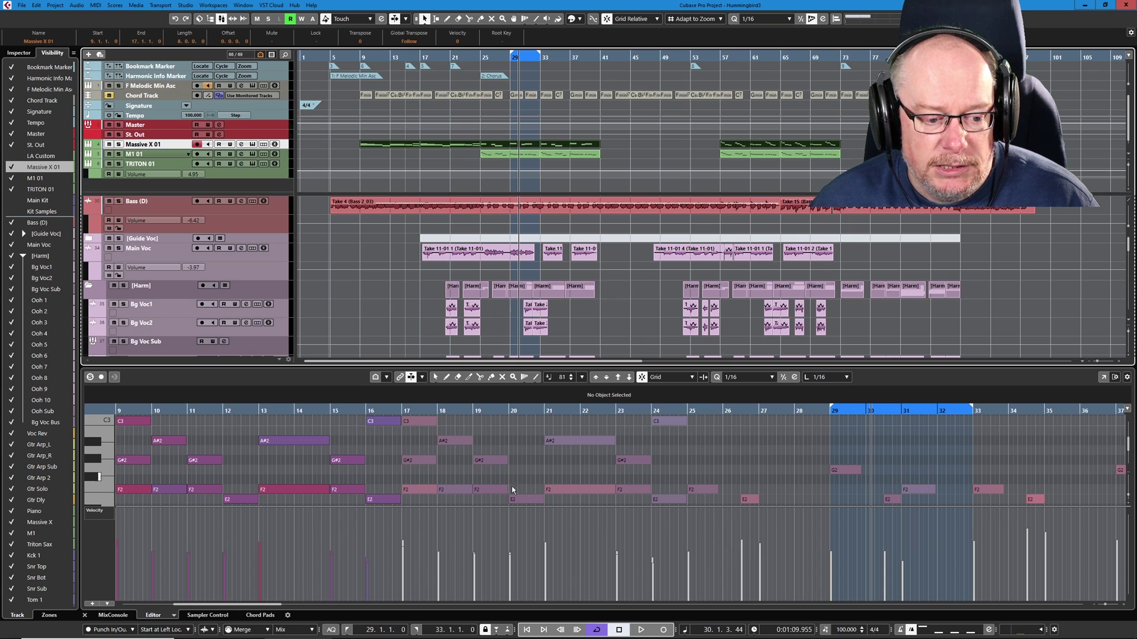
- Lower the velocities of all notes in the bars 17–24 part
click(561, 469)
key(ctrl+a)
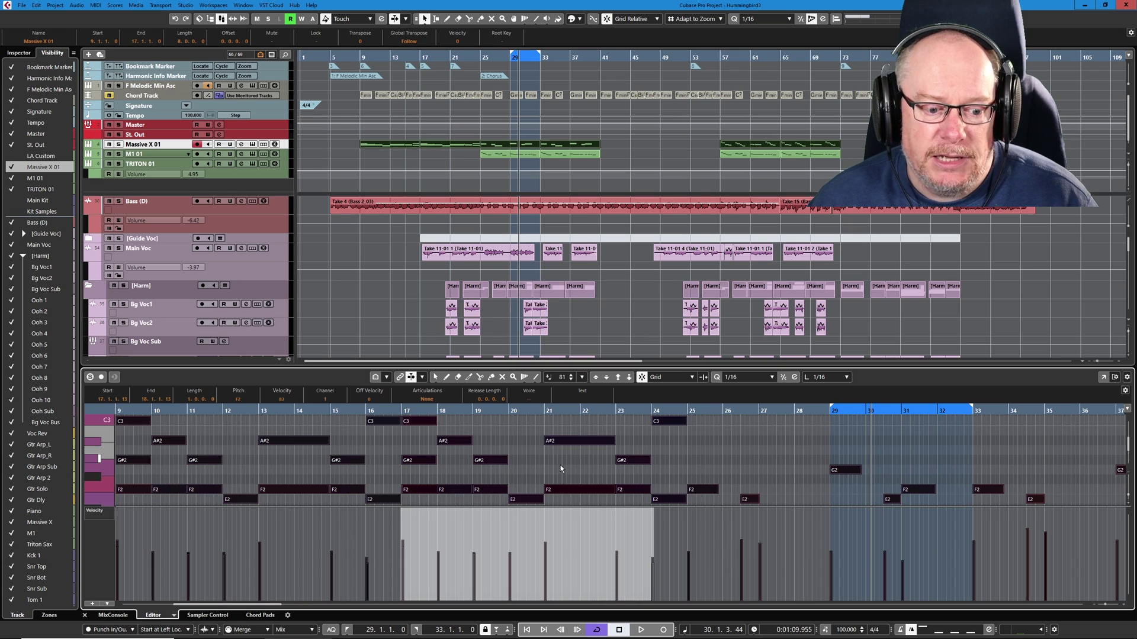
mouse_move(551, 516)
mouse_down()
mouse_move(563, 530)
mouse_move(572, 517)
mouse_up()
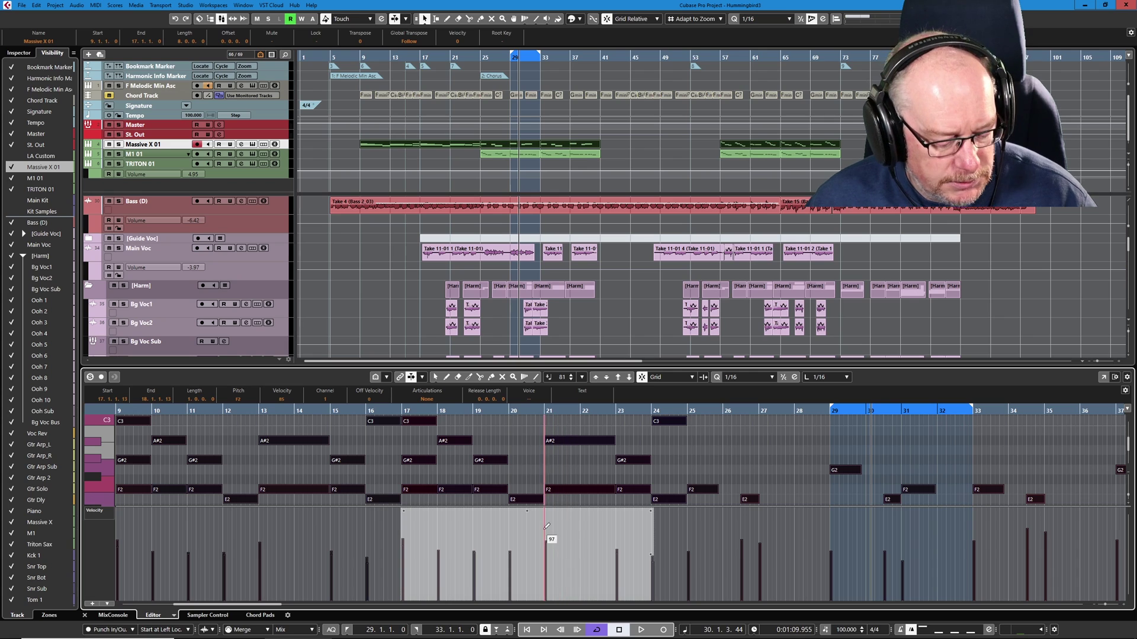
- In the Logical Editor, add 10 to Value 2 (velocity) of all note events and apply
key(ctrl+l)
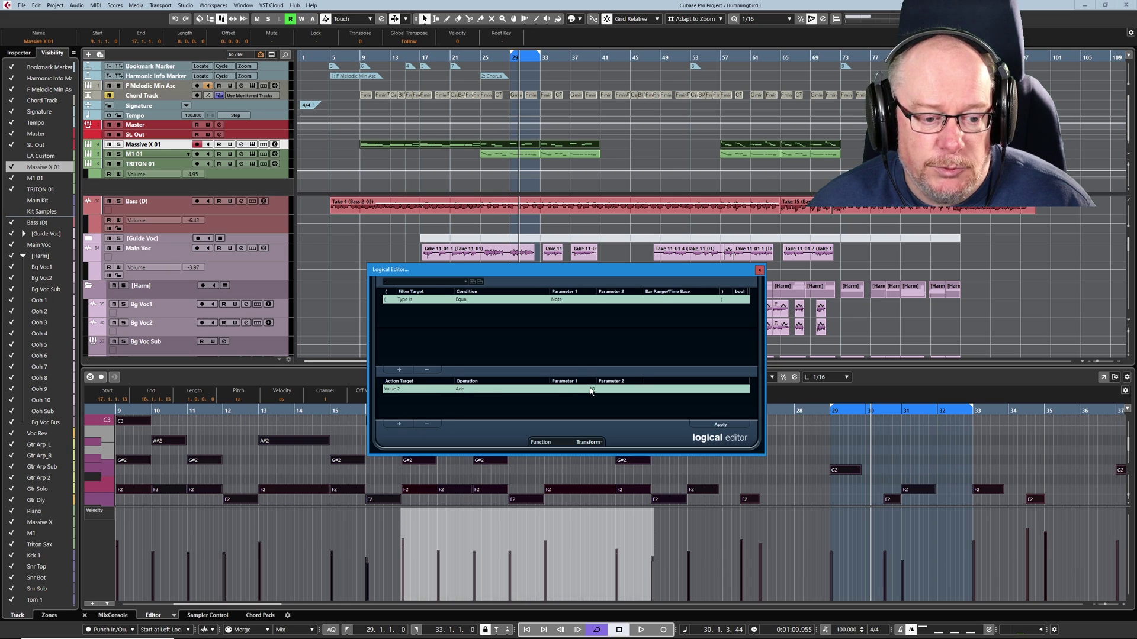
click(721, 425)
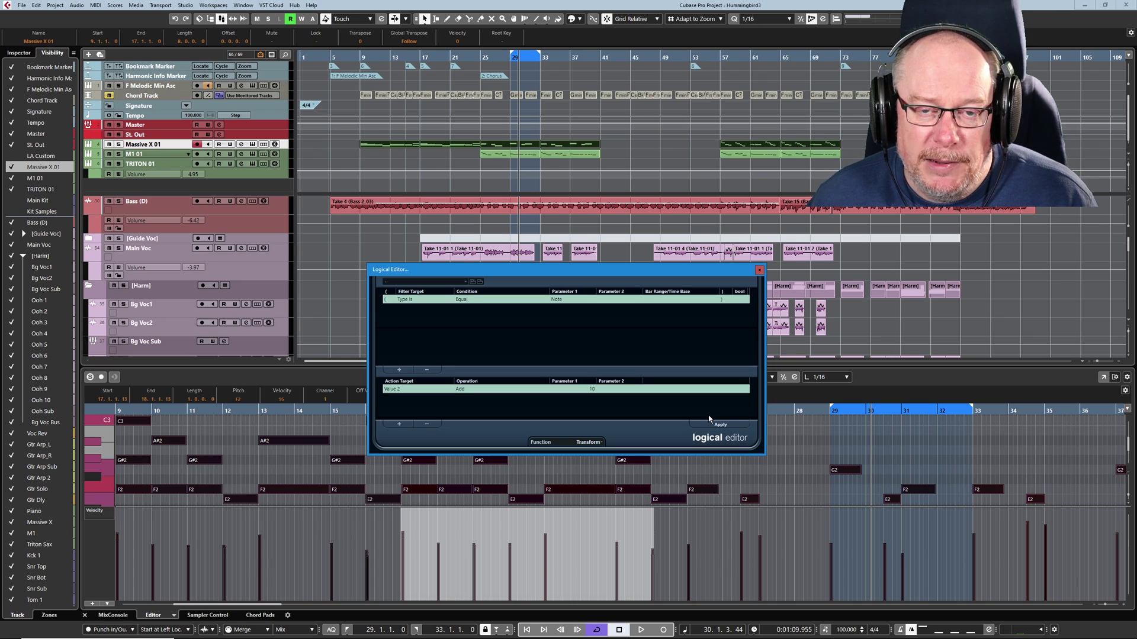
- Close the Logical Editor, select the M1 01 and Massive X 01 tracks, and reselect the bars 17–24 notes
click(718, 424)
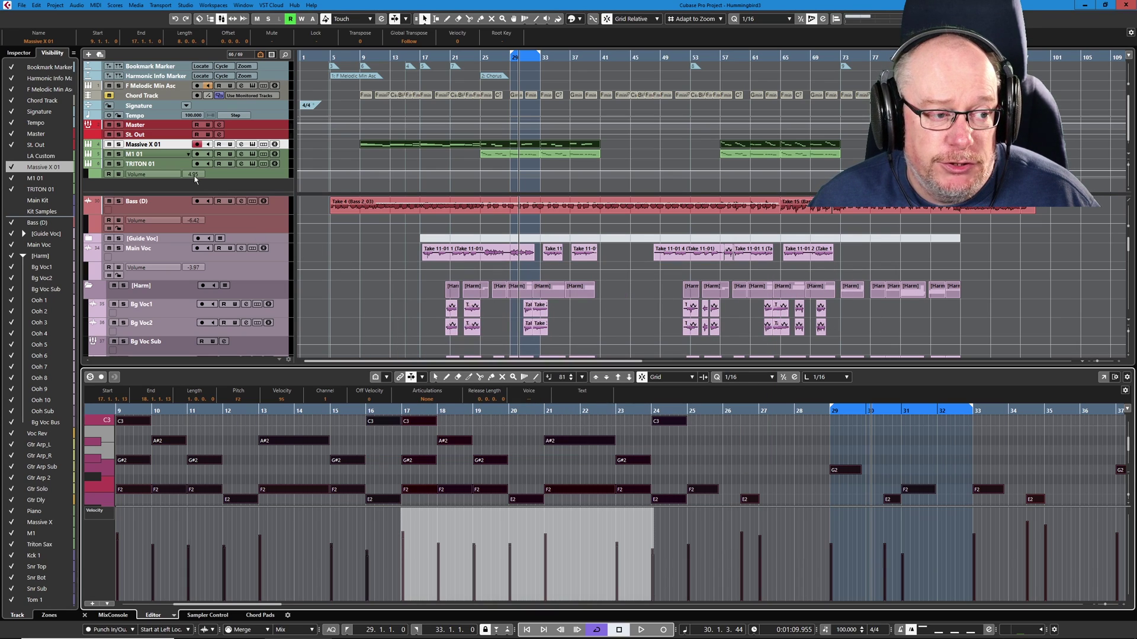
click(163, 155)
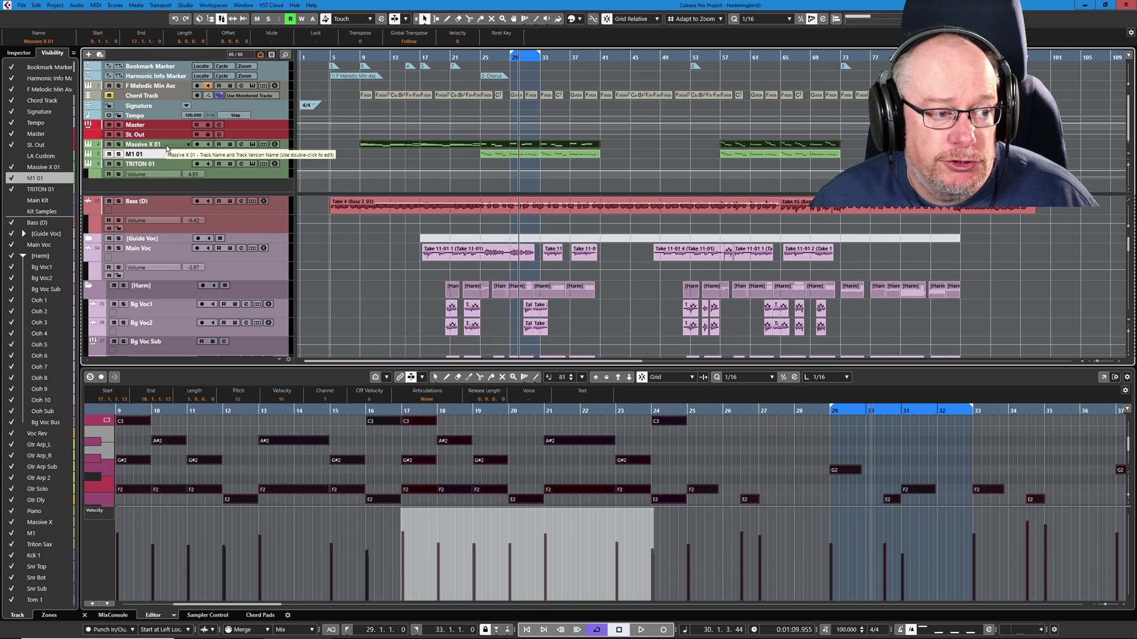
ctrl+click(167, 148)
right_click(168, 146)
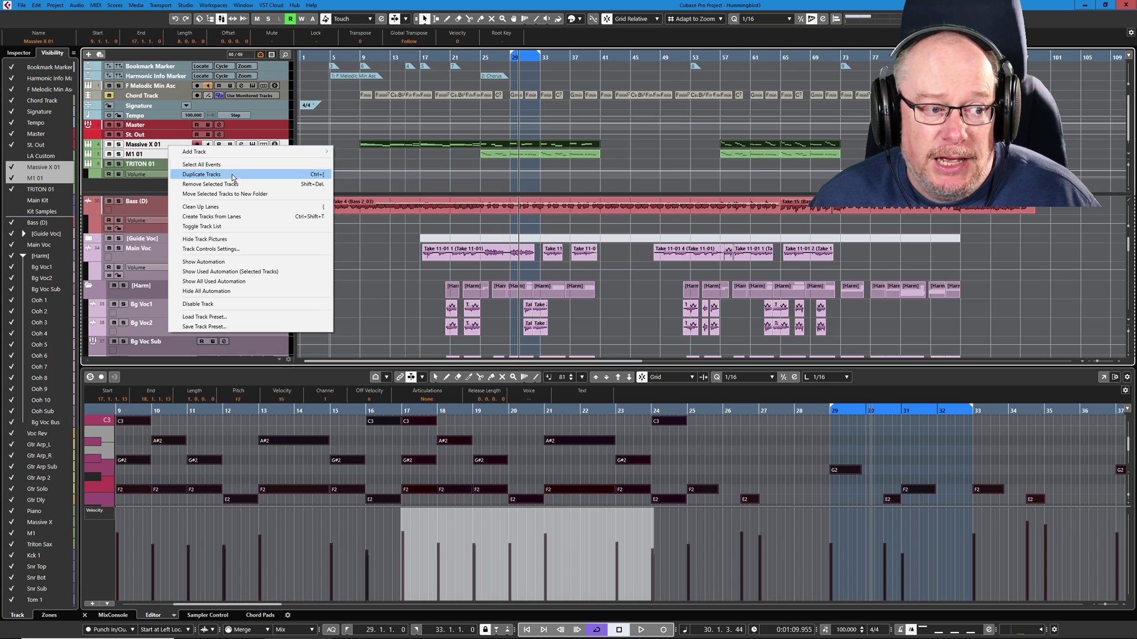
click(465, 474)
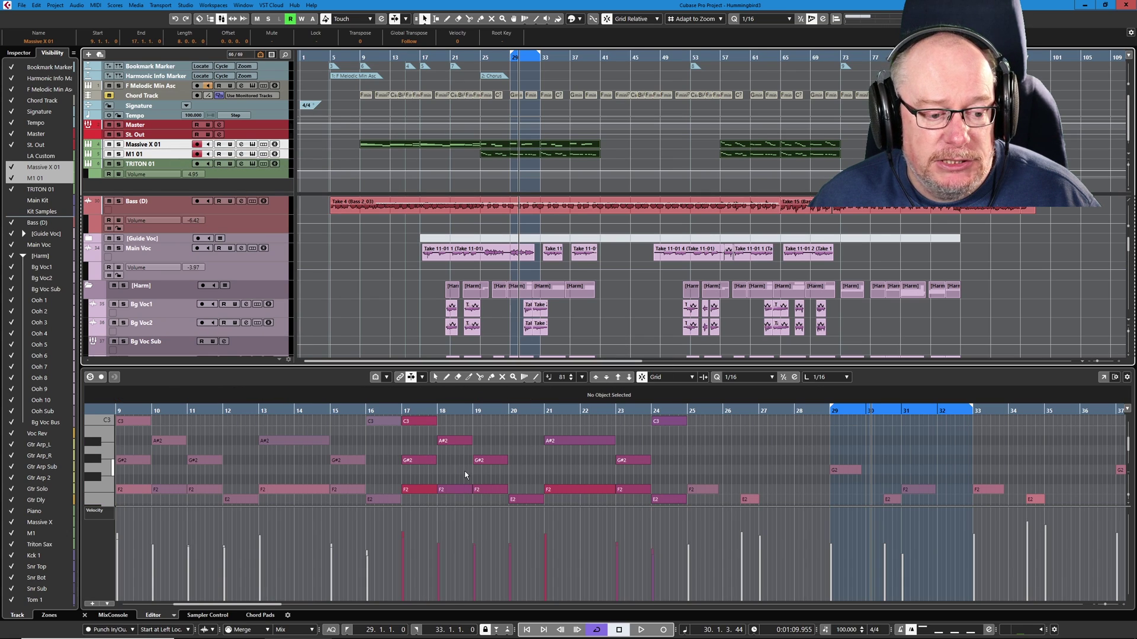
click(449, 466)
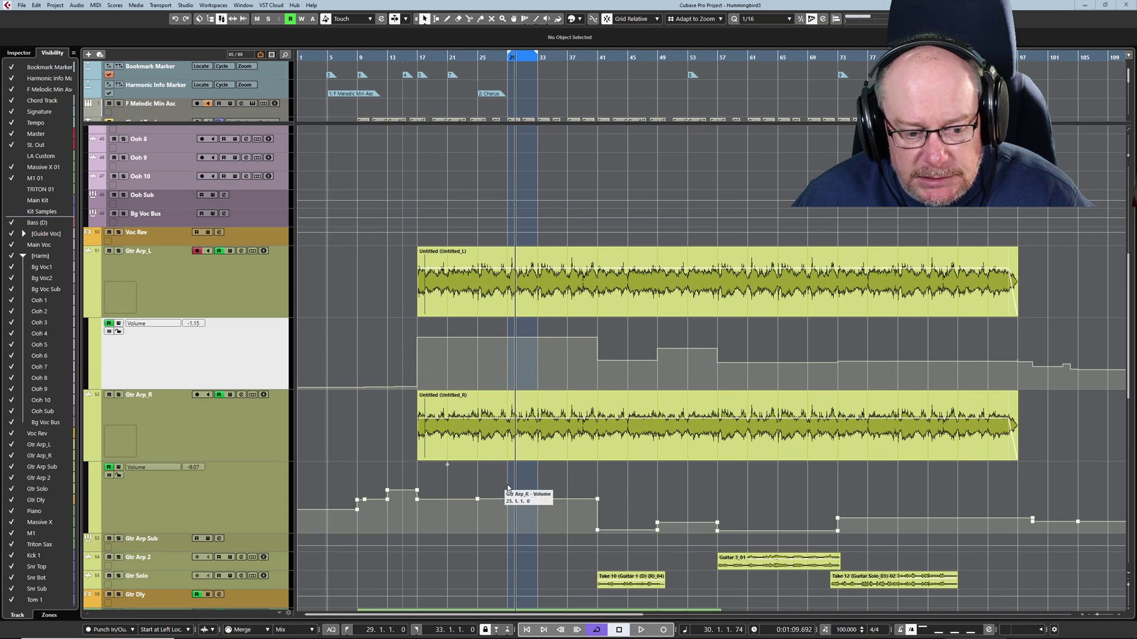
- Switch to the Range tool and select all Gtr Arp_L volume automation, bars 9 to 105
right_click(391, 339)
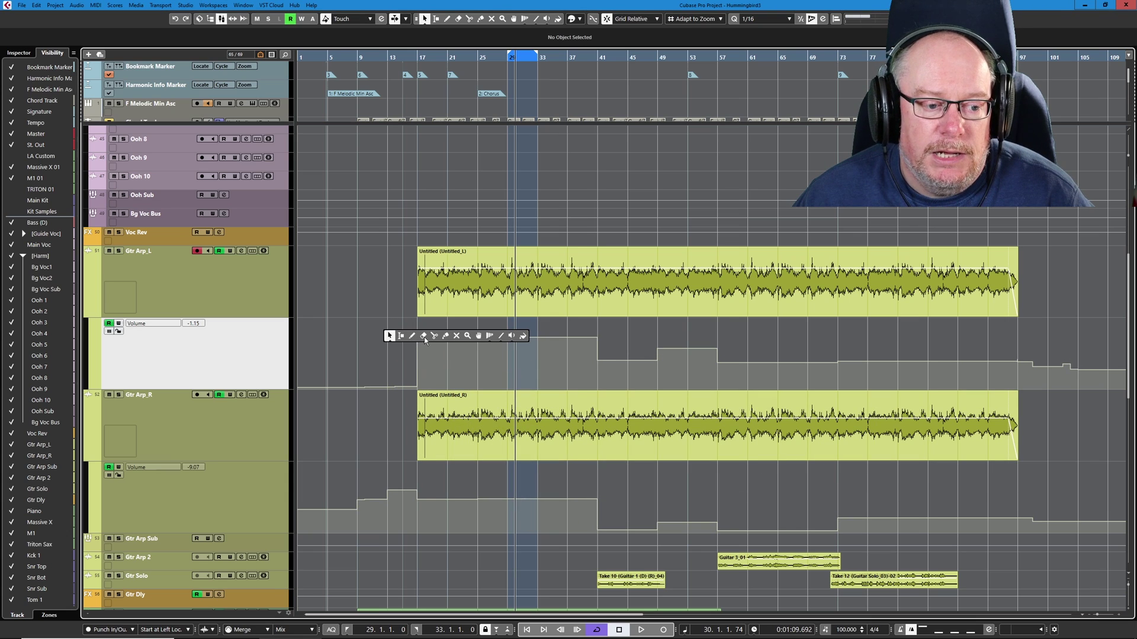
click(401, 335)
double_click(337, 328)
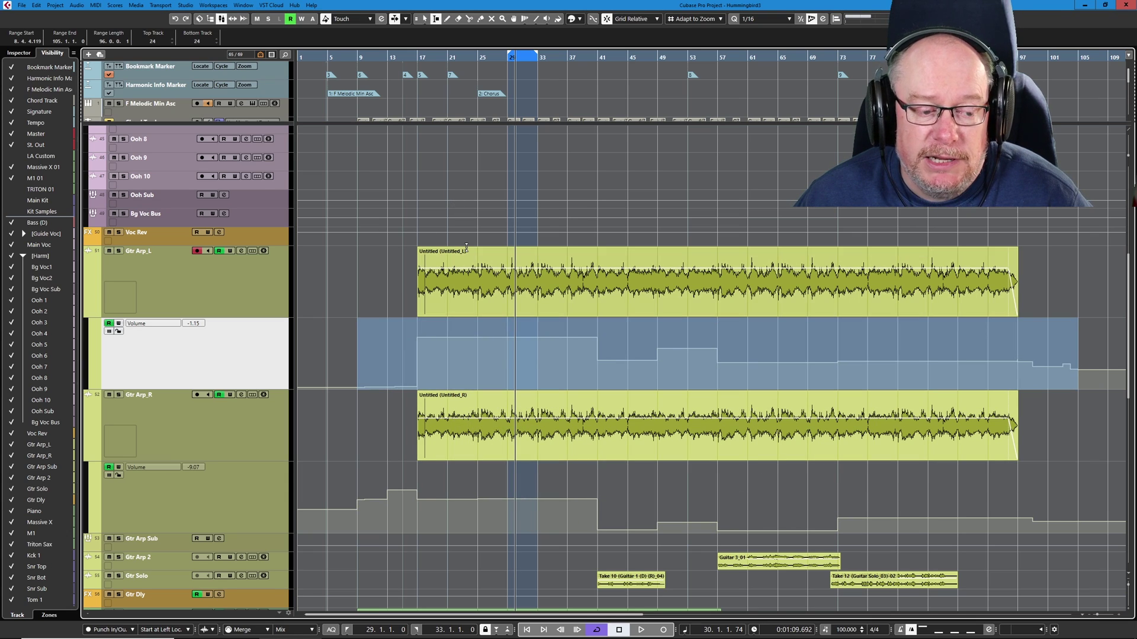
click(343, 328)
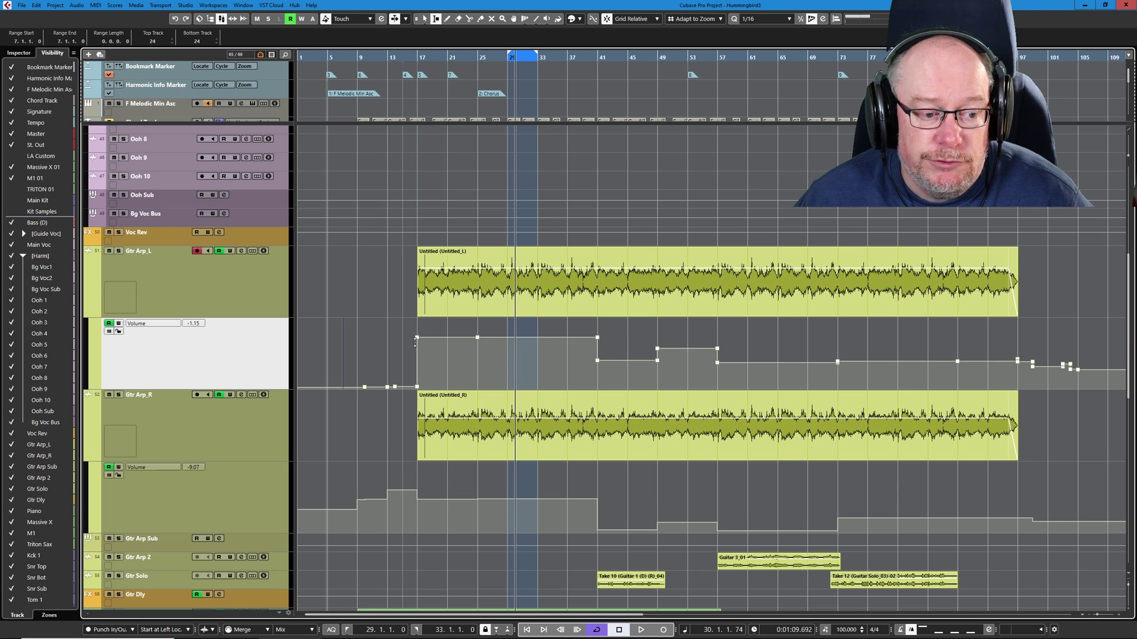
drag(416, 341, 1019, 340)
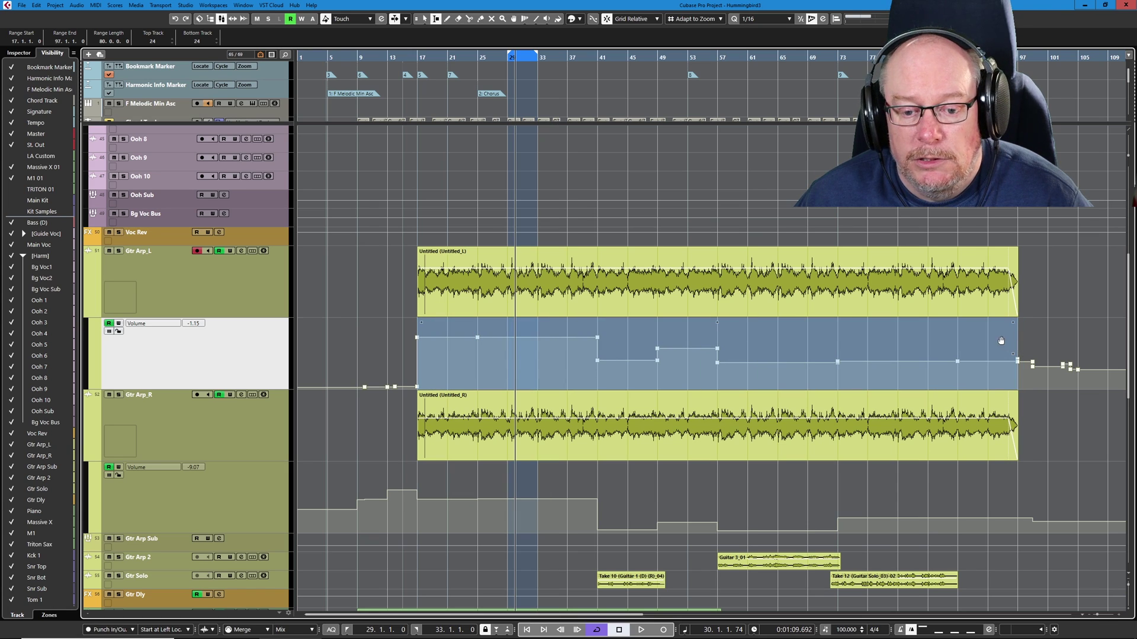
click(374, 343)
right_click(220, 347)
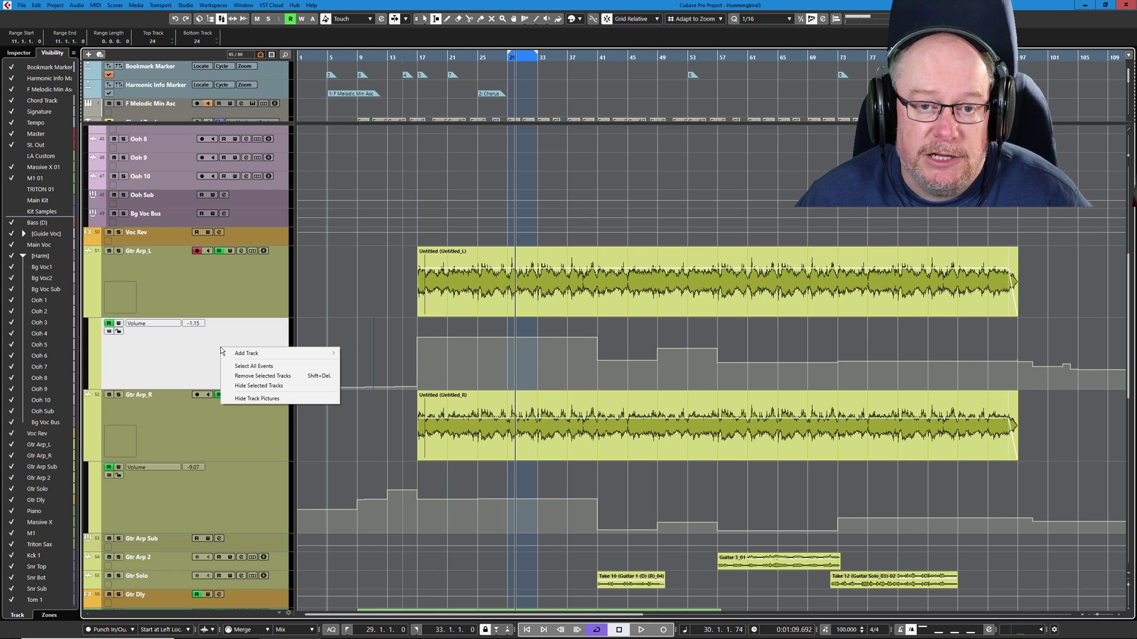
click(264, 366)
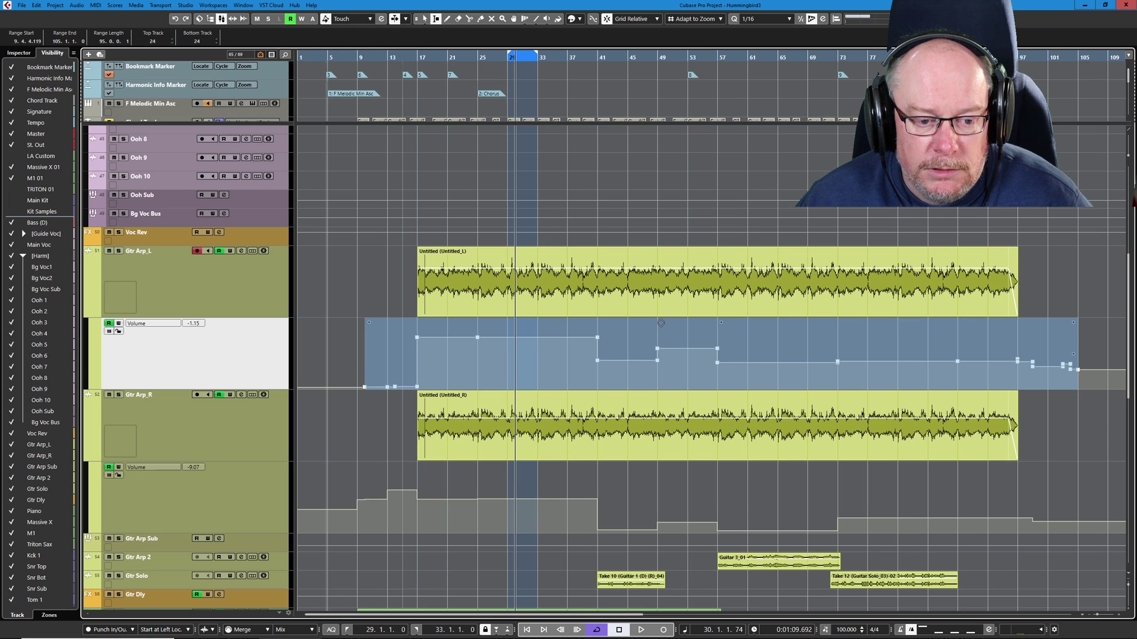
- Lower the selected Gtr Arp_L volume automation as a block, then return to Object Selection
mouse_move(661, 322)
mouse_down()
mouse_move(661, 307)
mouse_move(661, 327)
mouse_move(661, 315)
mouse_move(659, 325)
mouse_move(647, 311)
mouse_move(641, 320)
mouse_up()
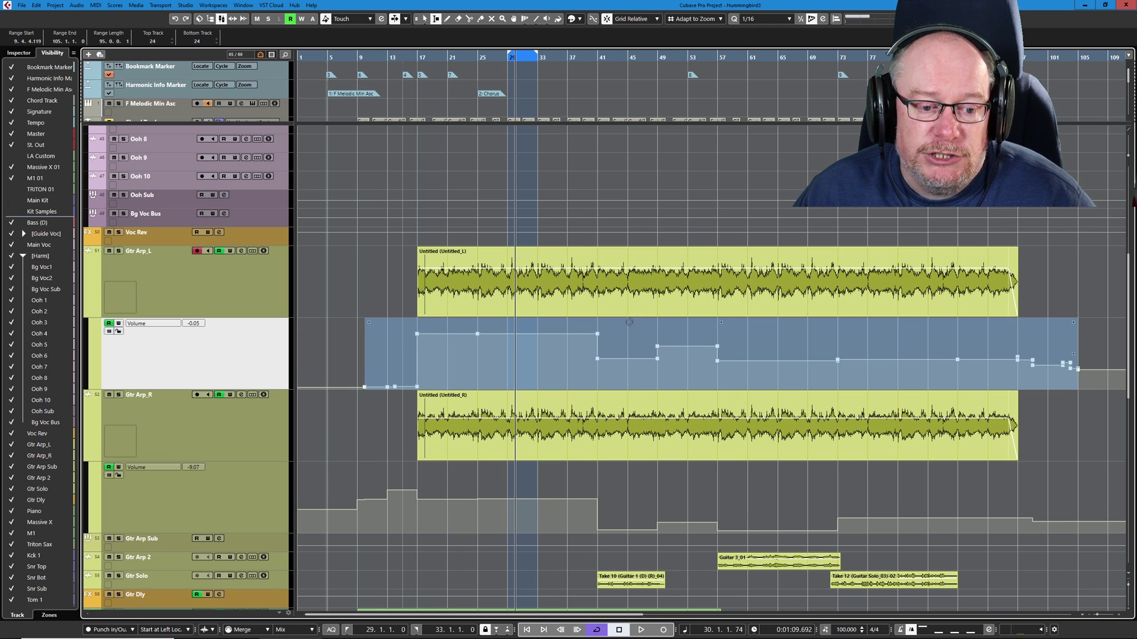
drag(630, 323, 620, 343)
click(595, 361)
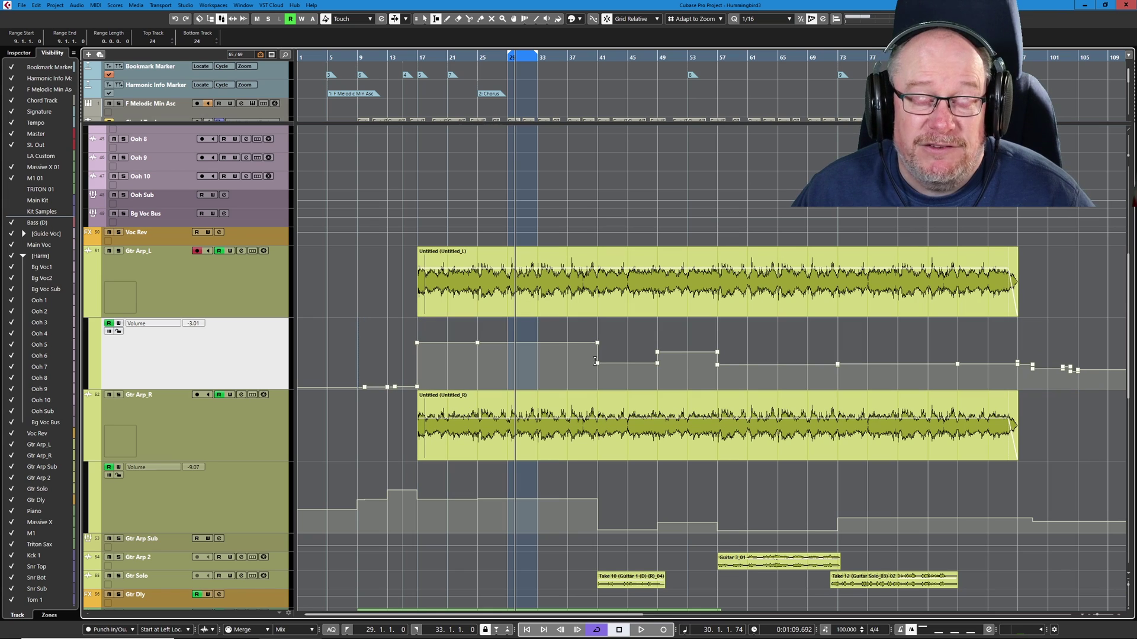
key(1)
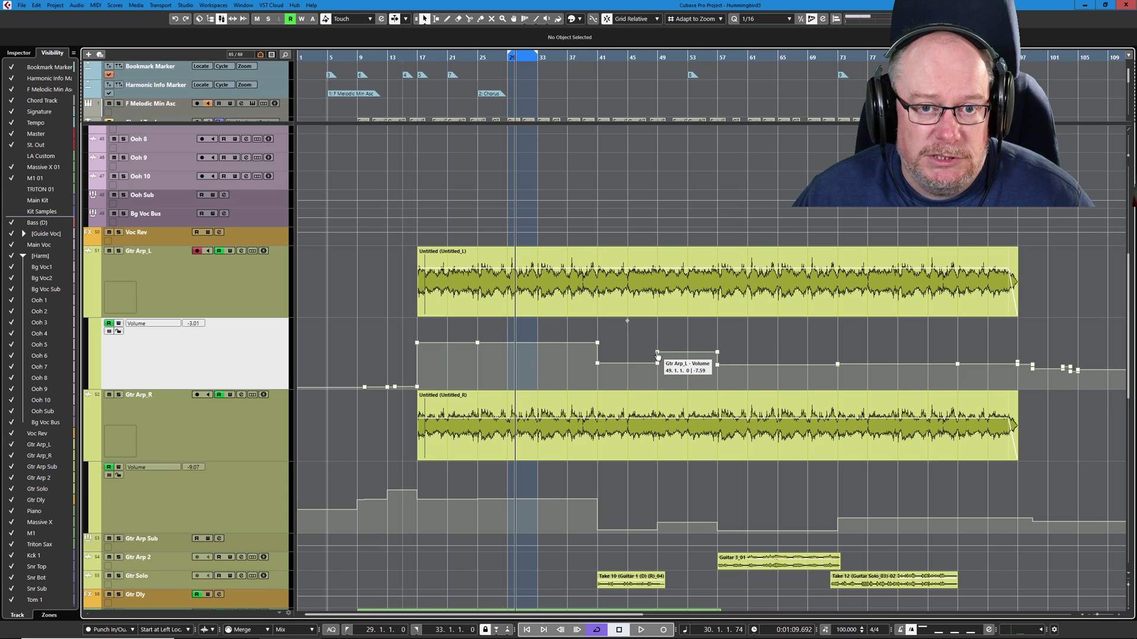
- Raise the Gtr Arp_L volume automation within bars 40–52 and bring up the Excel volume sheet
key(2)
drag(679, 355, 591, 332)
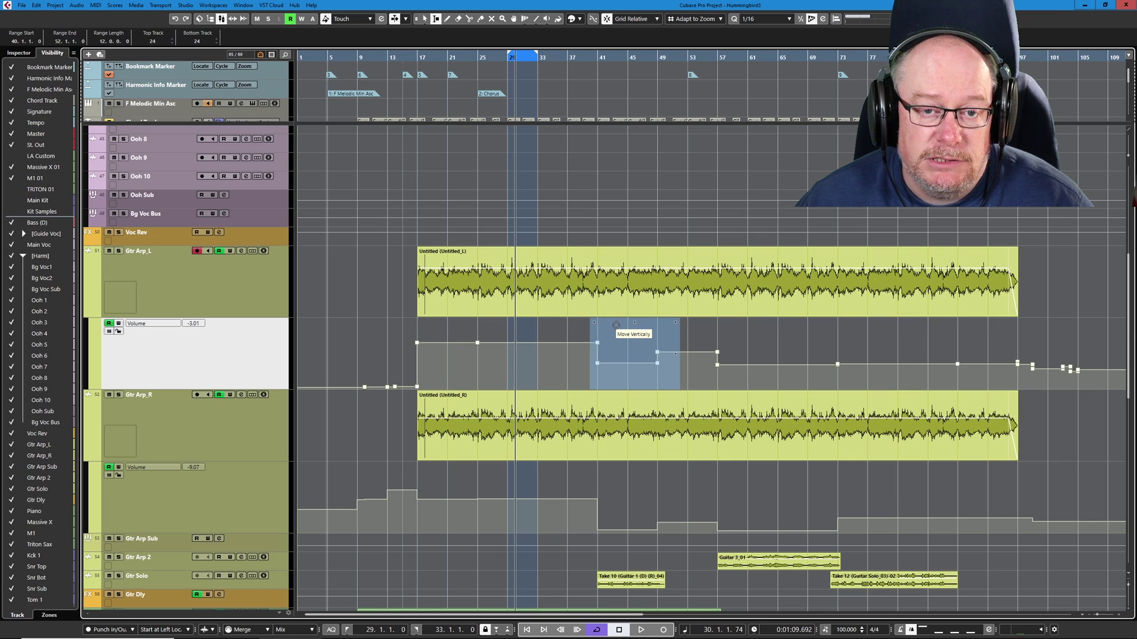
drag(616, 325, 621, 311)
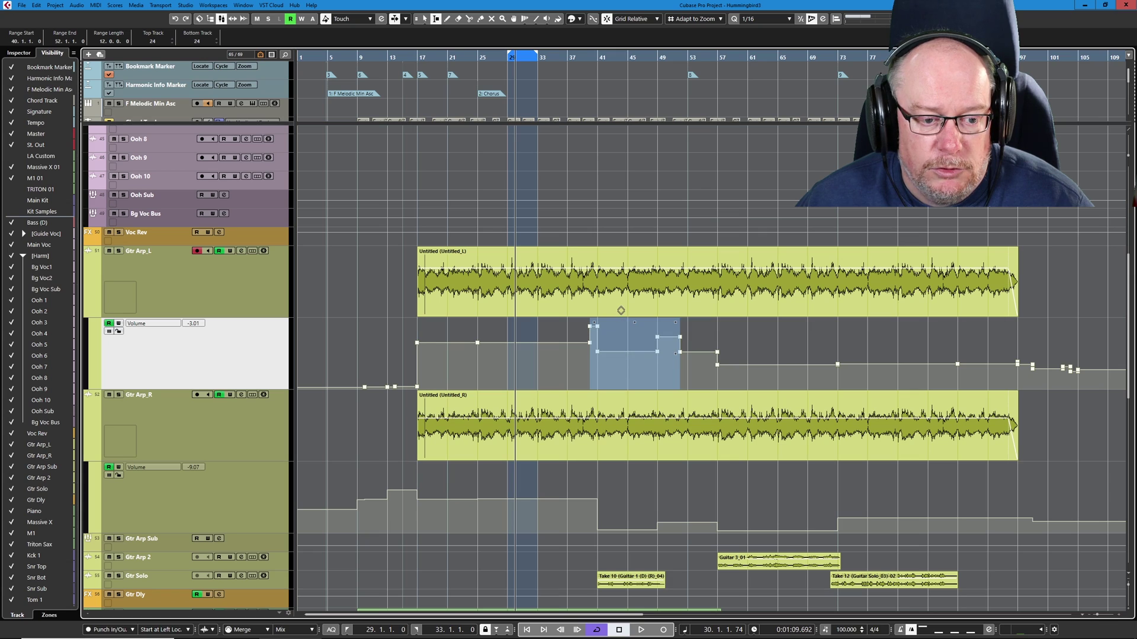
key(1)
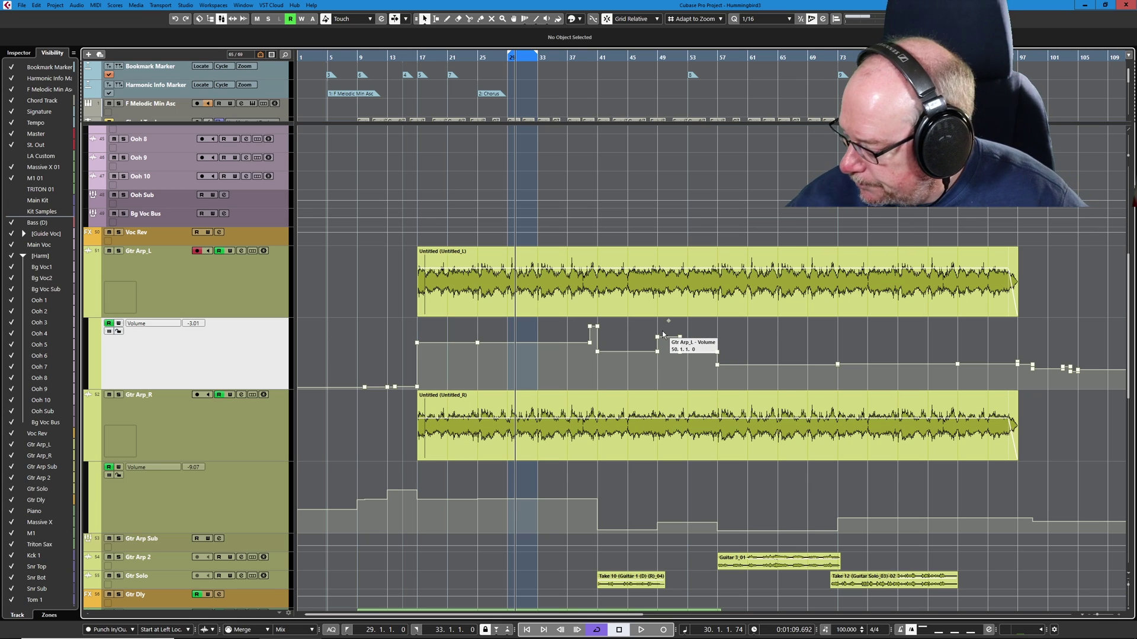
key(alt+Tab)
- Check the roughly -6.7 differences in C1:C4, including the C2 formula, then minimise Excel
click(560, 309)
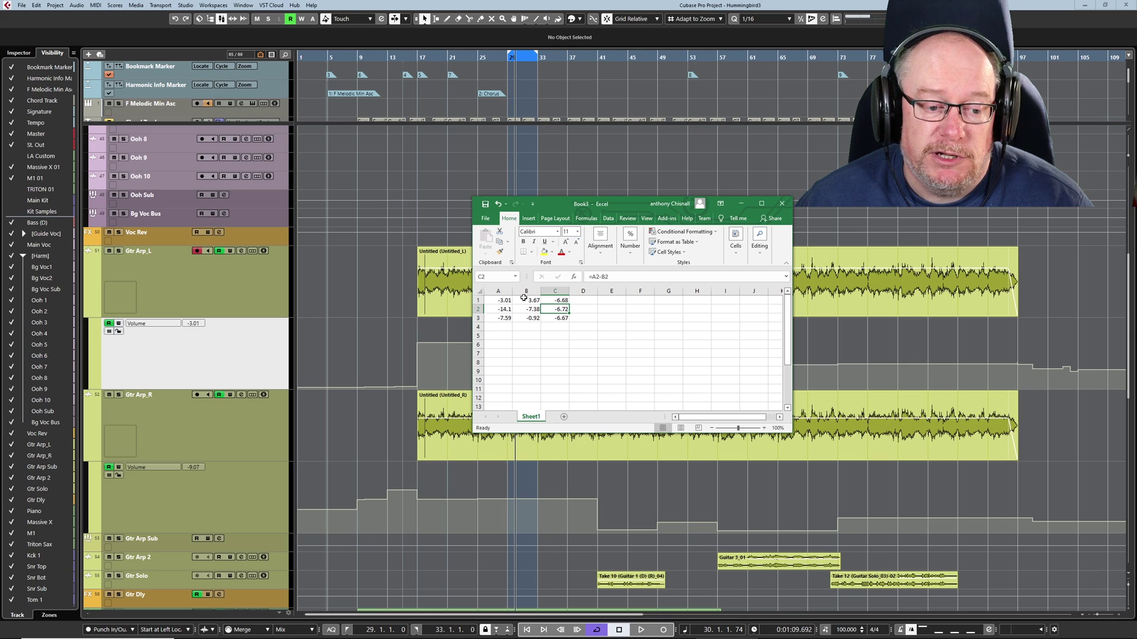
drag(560, 300, 559, 326)
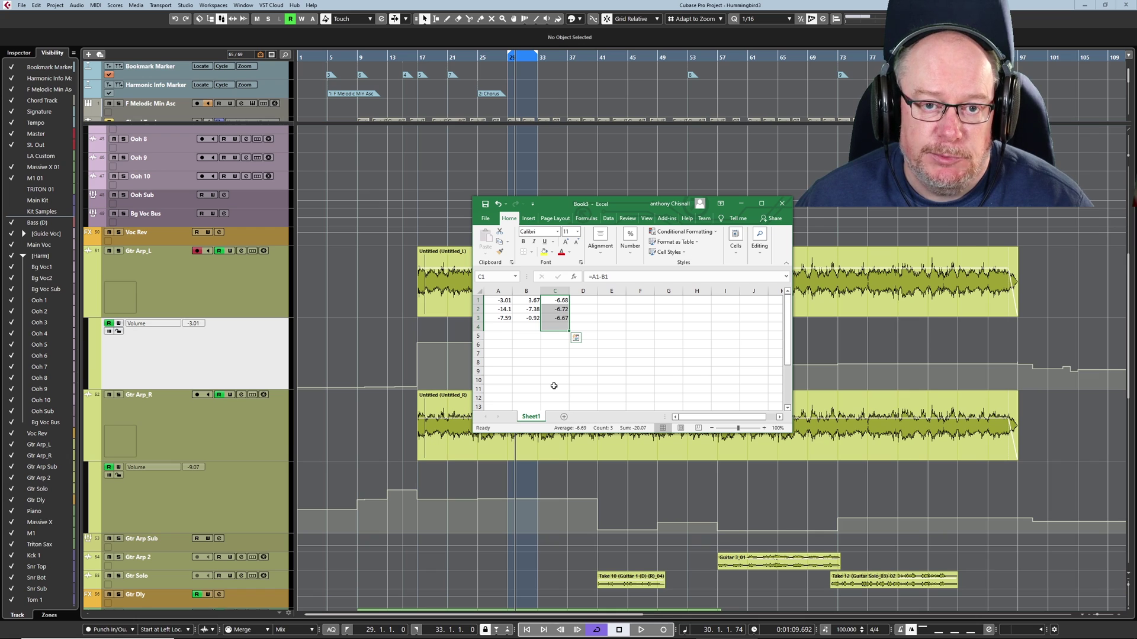
click(741, 204)
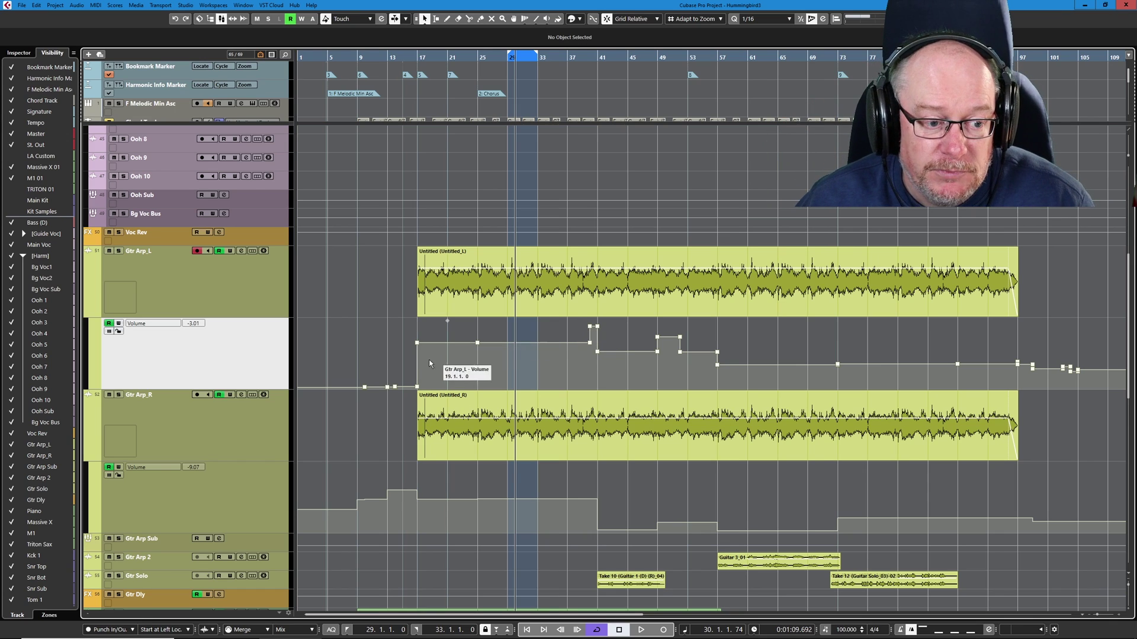
- Scale the bars 40–52 Gtr Arp_L volume automation down, undo it, and select the Gtr Arp_R track
key(2)
drag(591, 355, 680, 358)
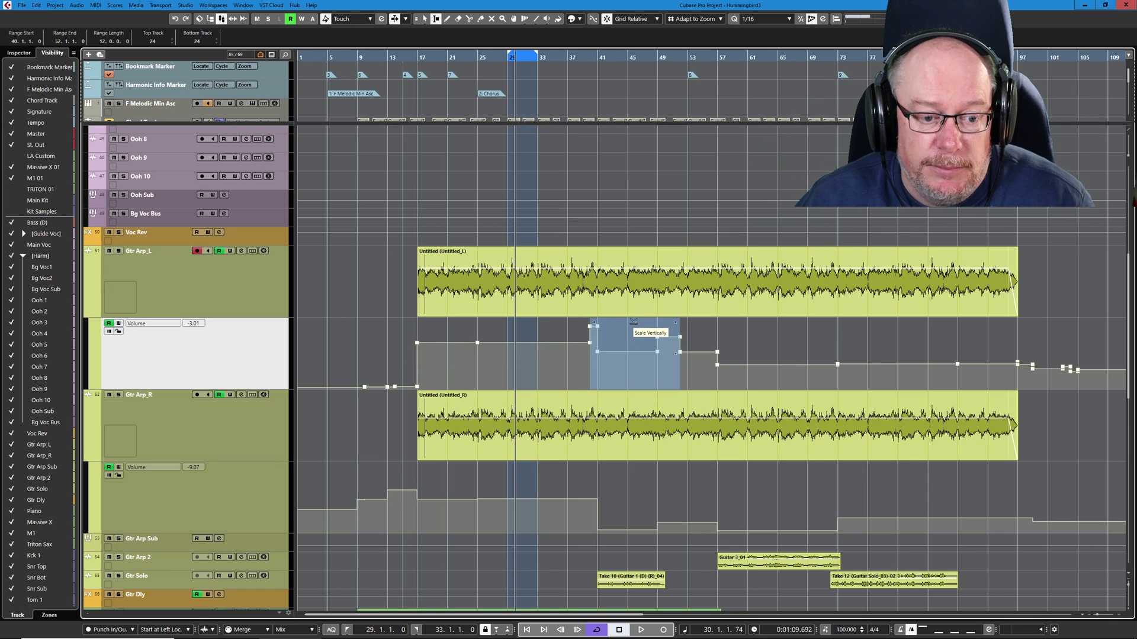
drag(634, 322, 621, 343)
key(ctrl+z)
key(ctrl+z)
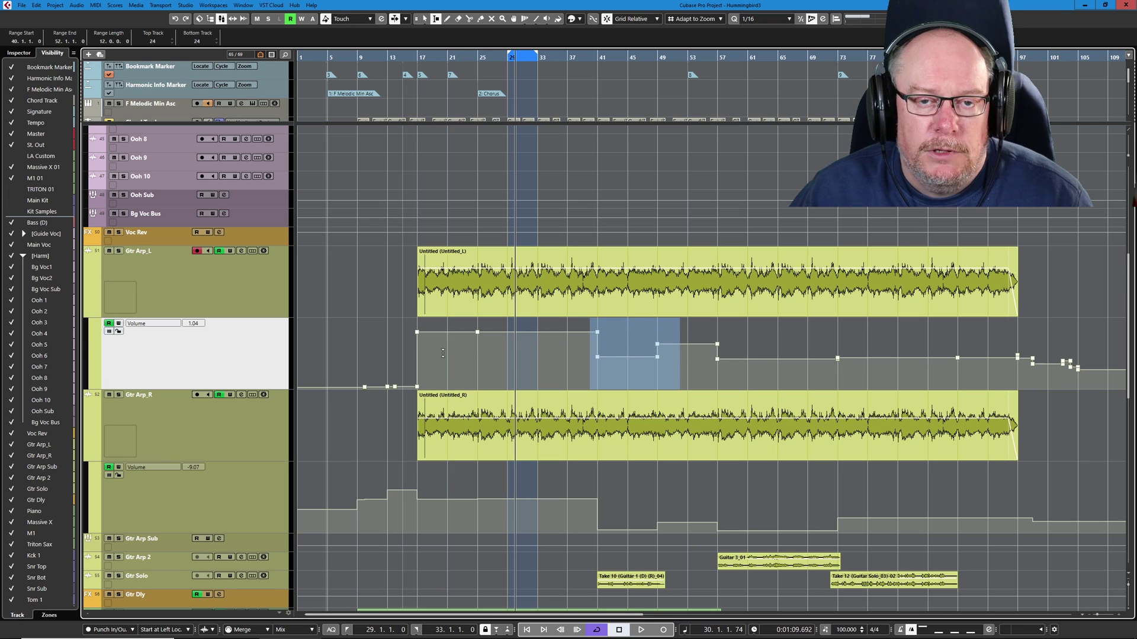
click(395, 355)
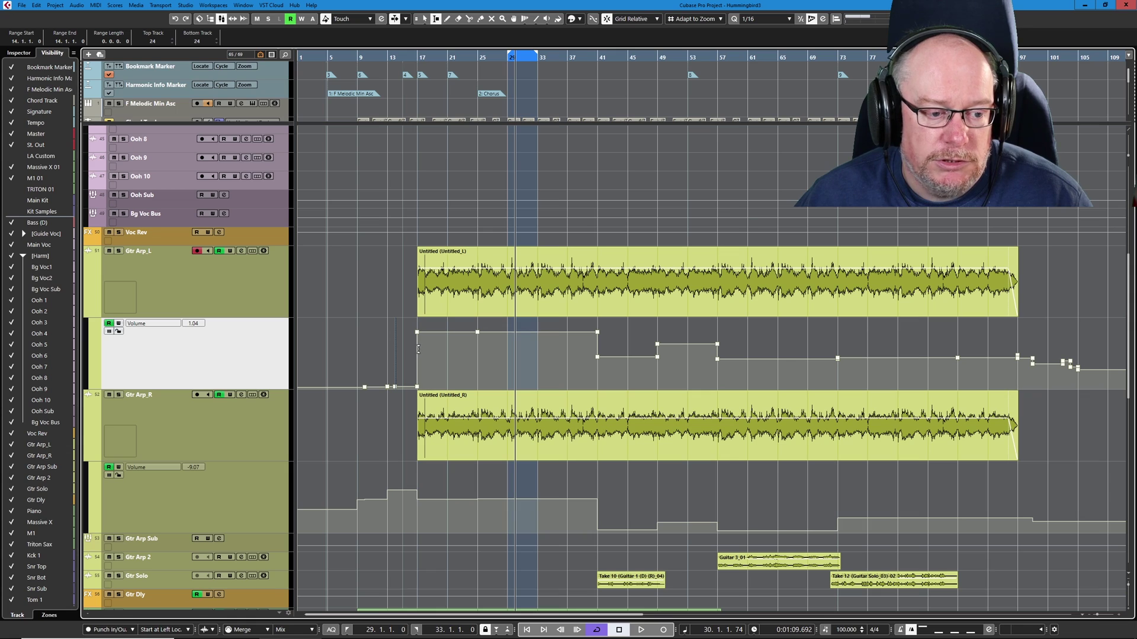
click(242, 495)
- Select all events on both Gtr Arp tracks and trim their volume curves down to -1.60
right_click(243, 496)
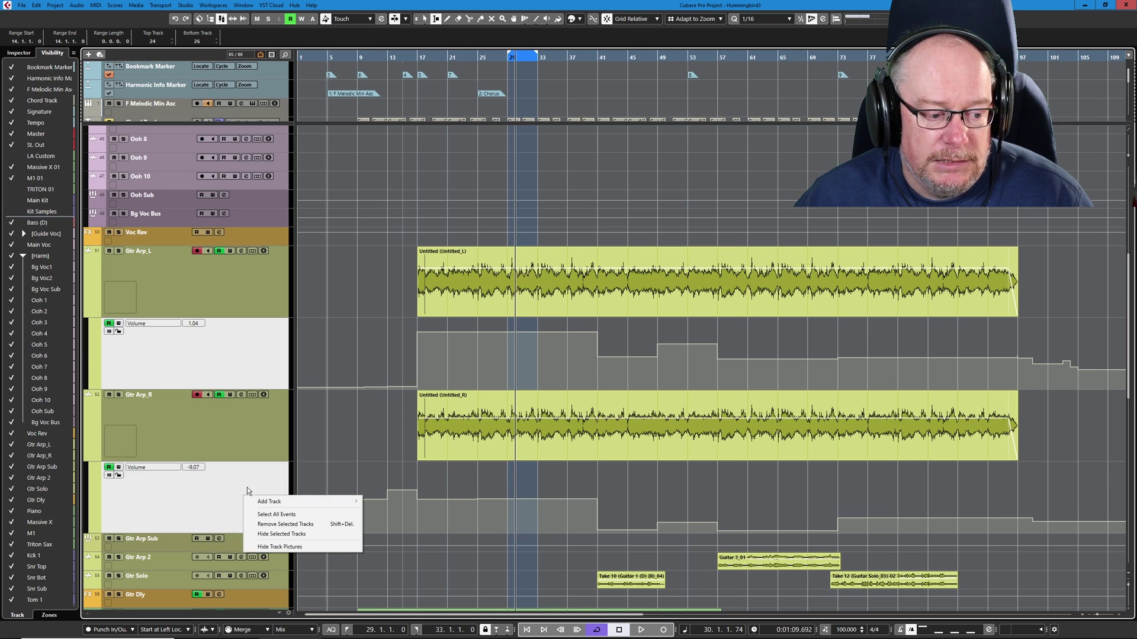
click(277, 514)
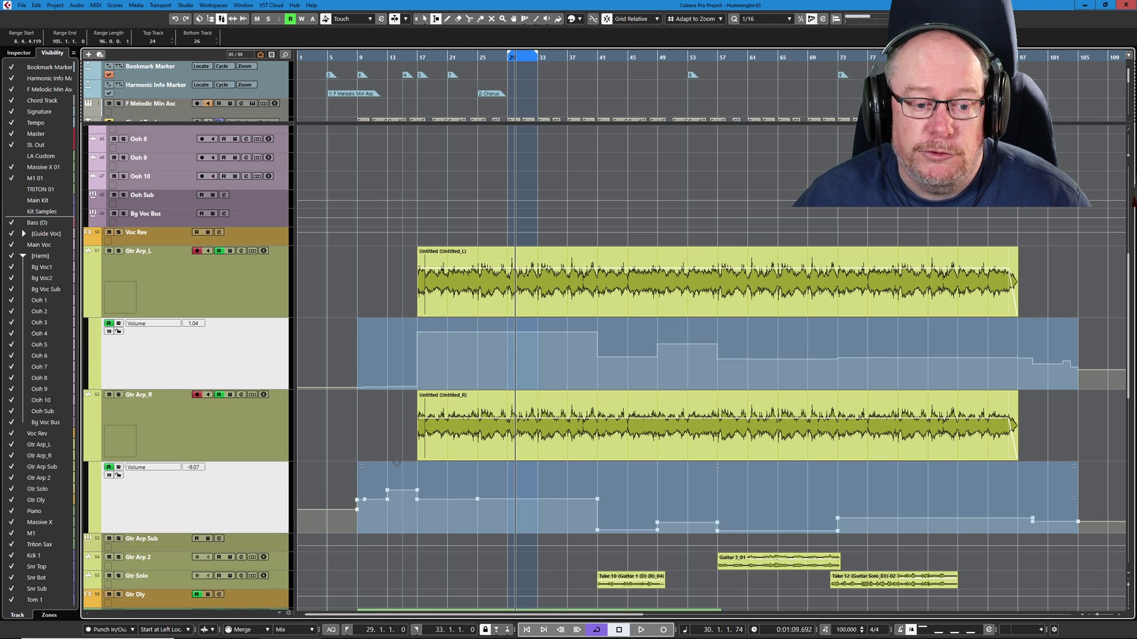
drag(634, 325, 632, 367)
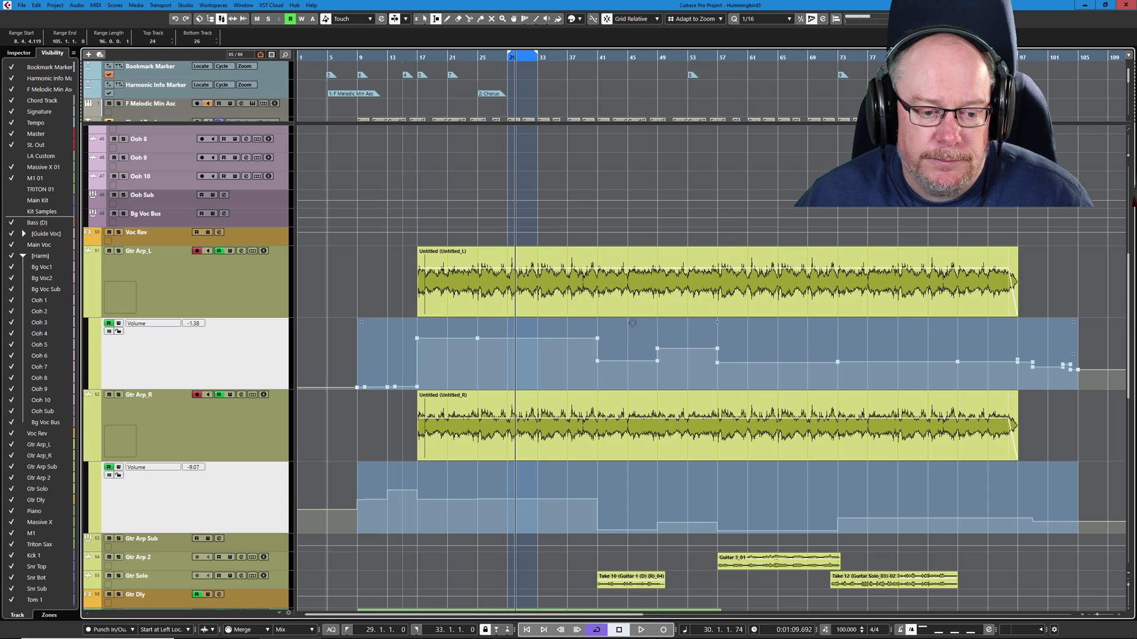
drag(628, 324, 617, 350)
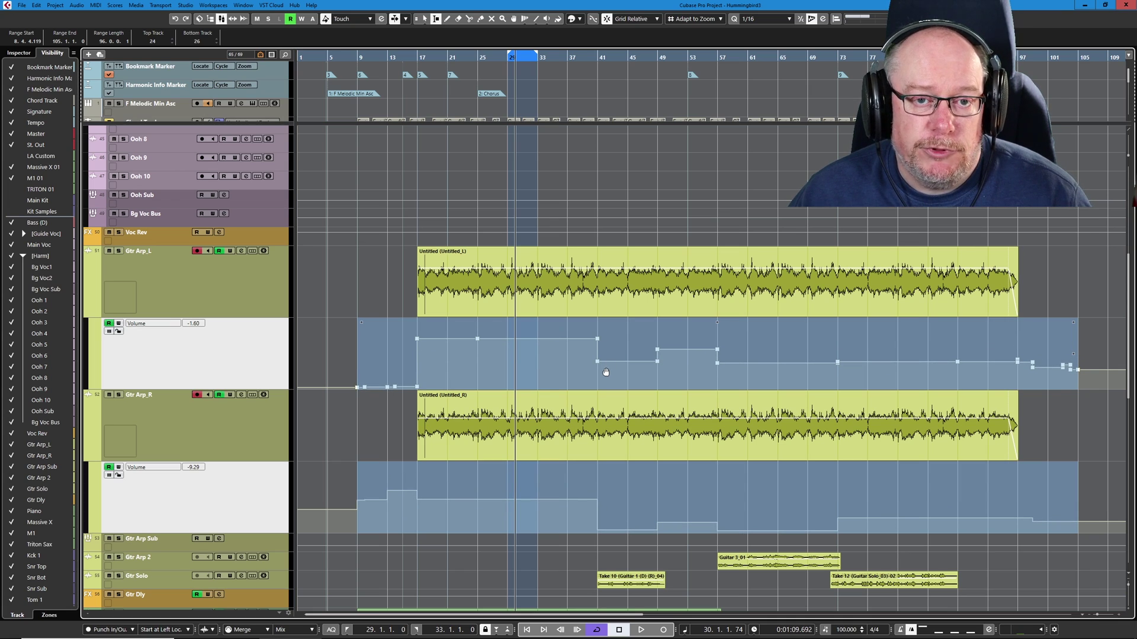
- Set the Project Logical Editor to multiply automation trim by 2.0000 and apply it
key(ctrl+l)
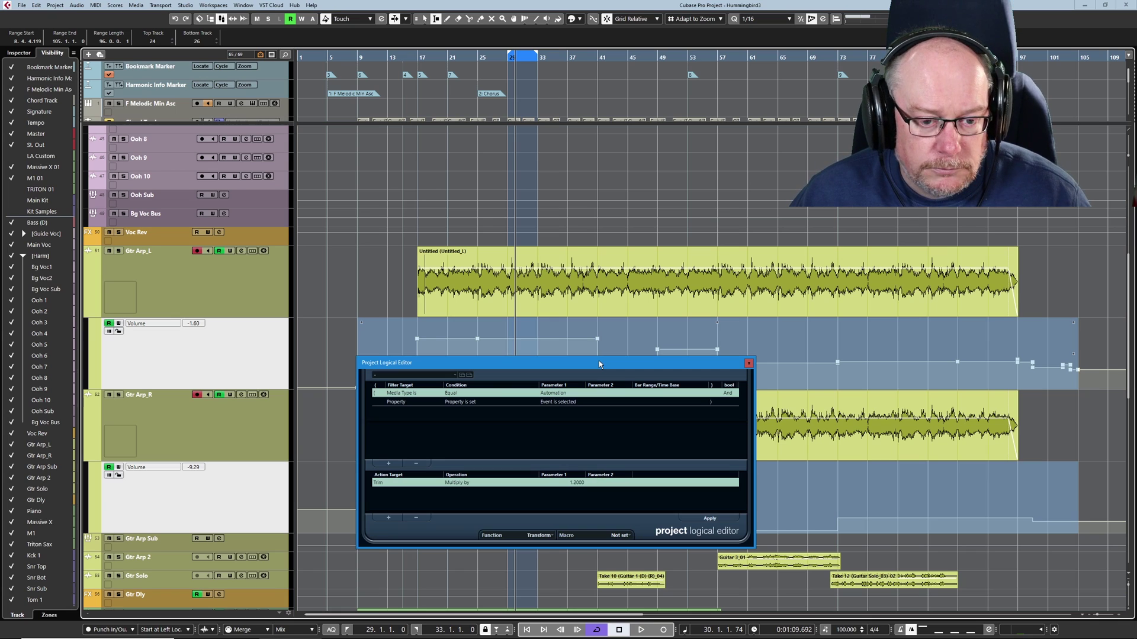
drag(599, 361, 627, 241)
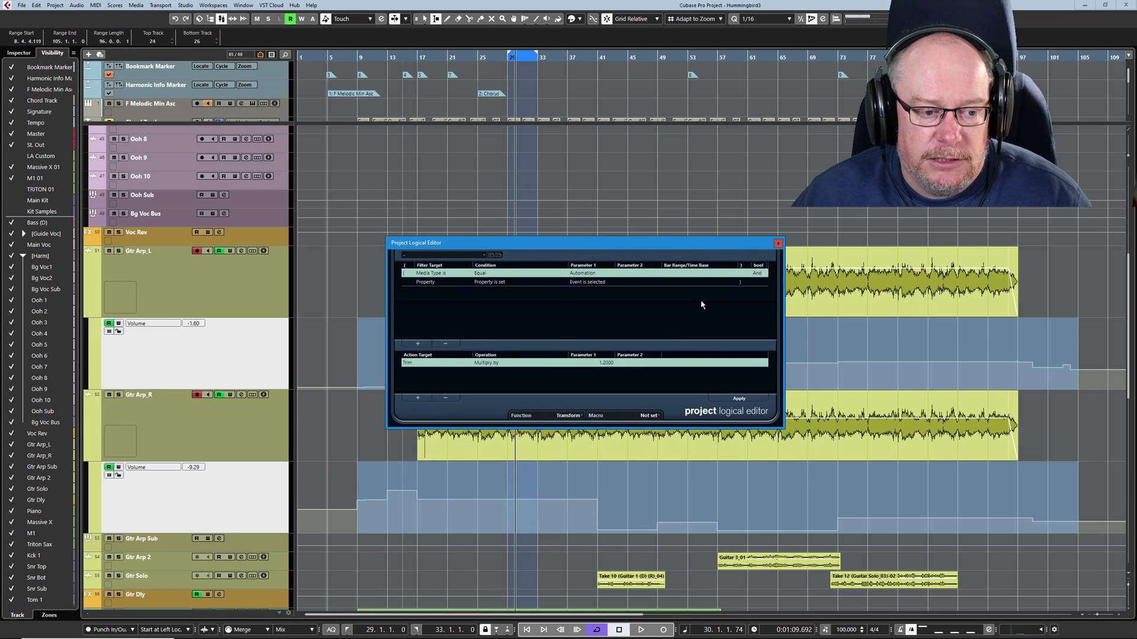
double_click(606, 362)
text(2)
key(Return)
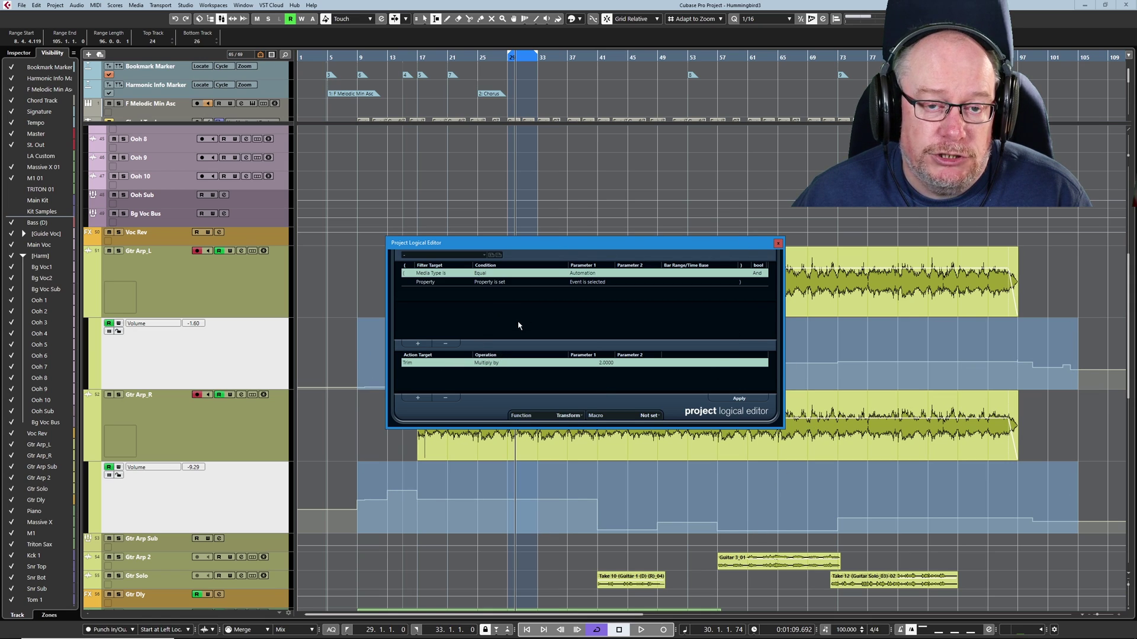
click(741, 400)
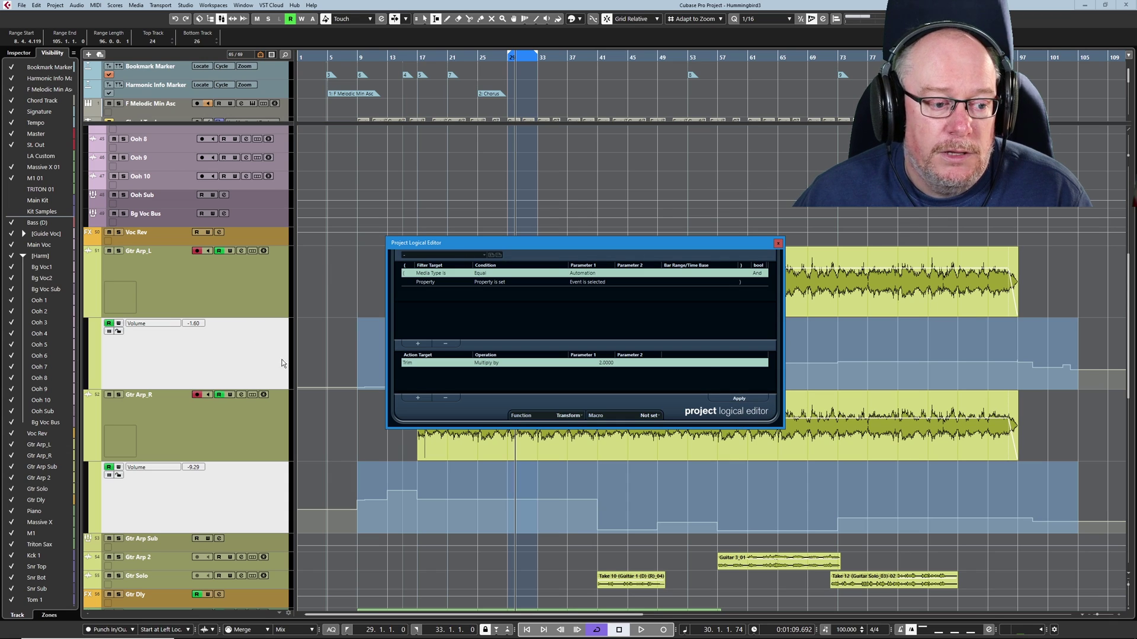
- Apply the doubling trim to all Gtr Arp events so automation reads 6.02 and 4.80, then close the editor
key(1)
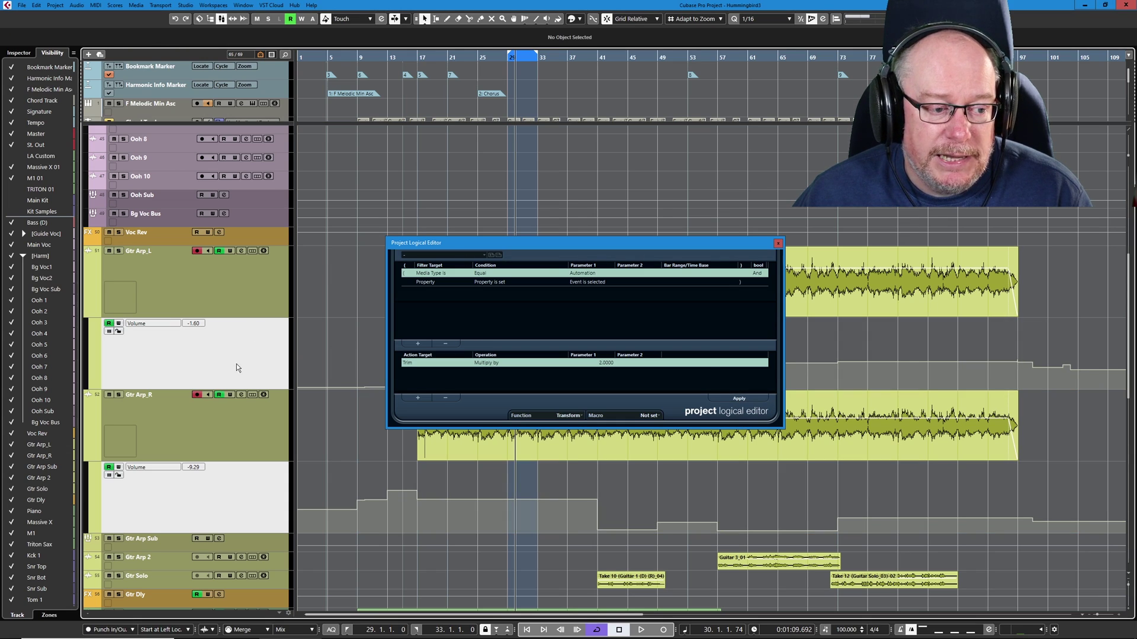
right_click(232, 356)
click(280, 372)
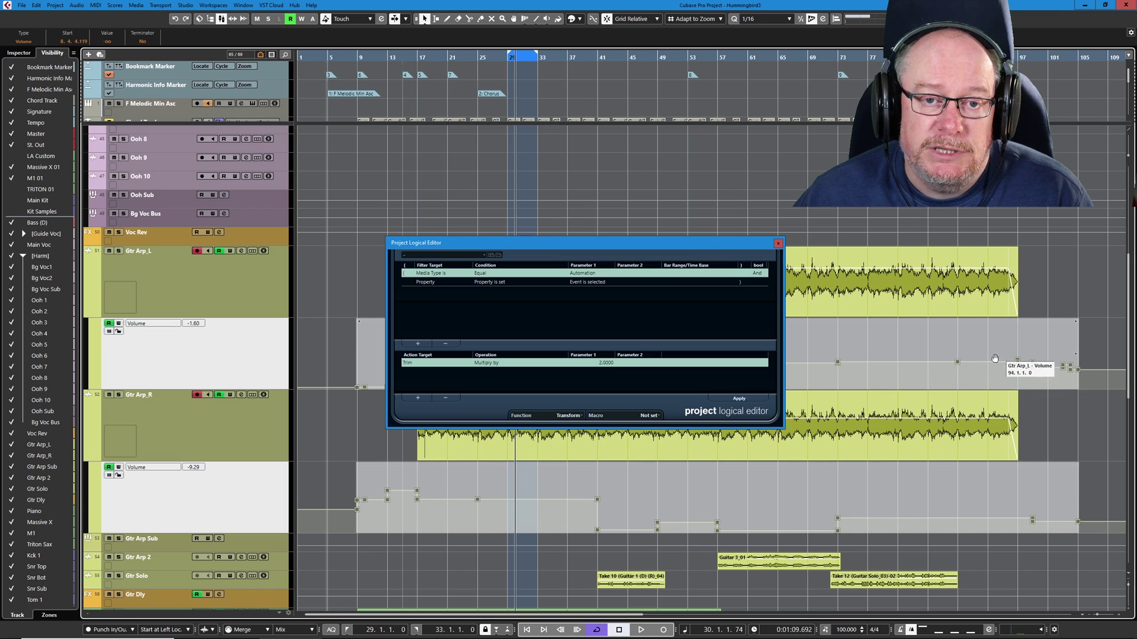
click(737, 399)
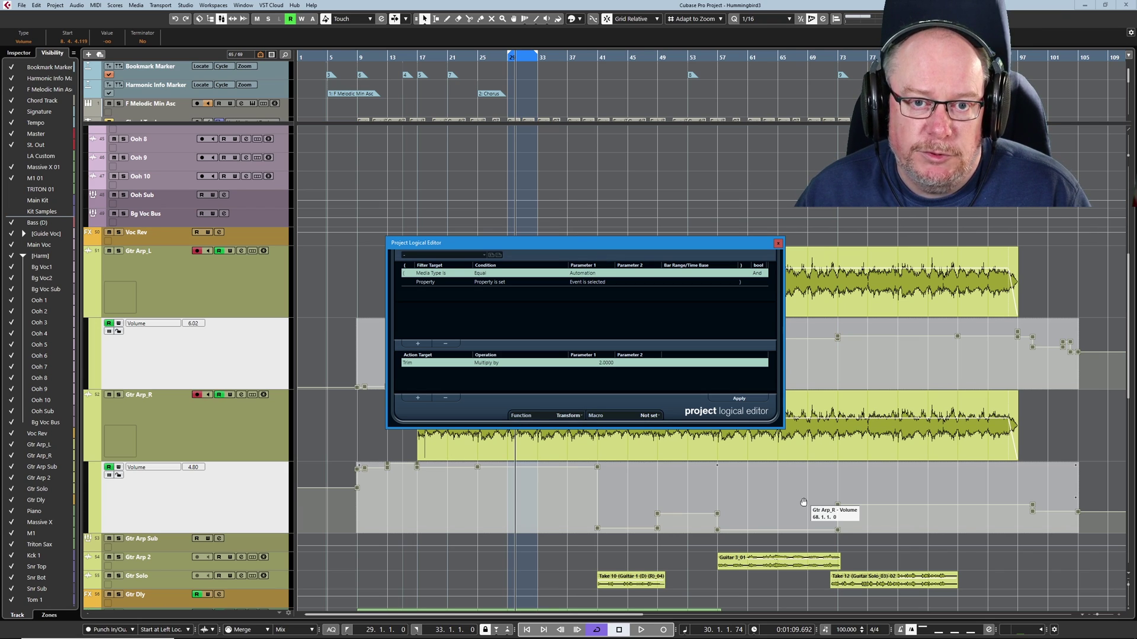
click(202, 292)
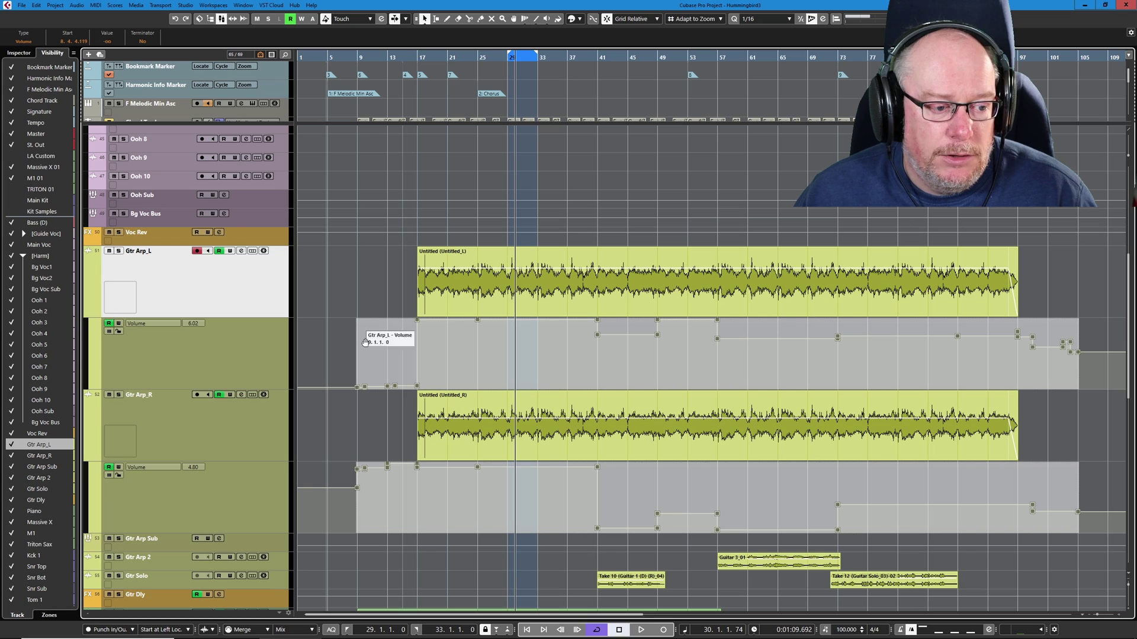
- Select all events on Gtr Arp_R and Gtr Arp_L and drag their shared event volume down
key(Down)
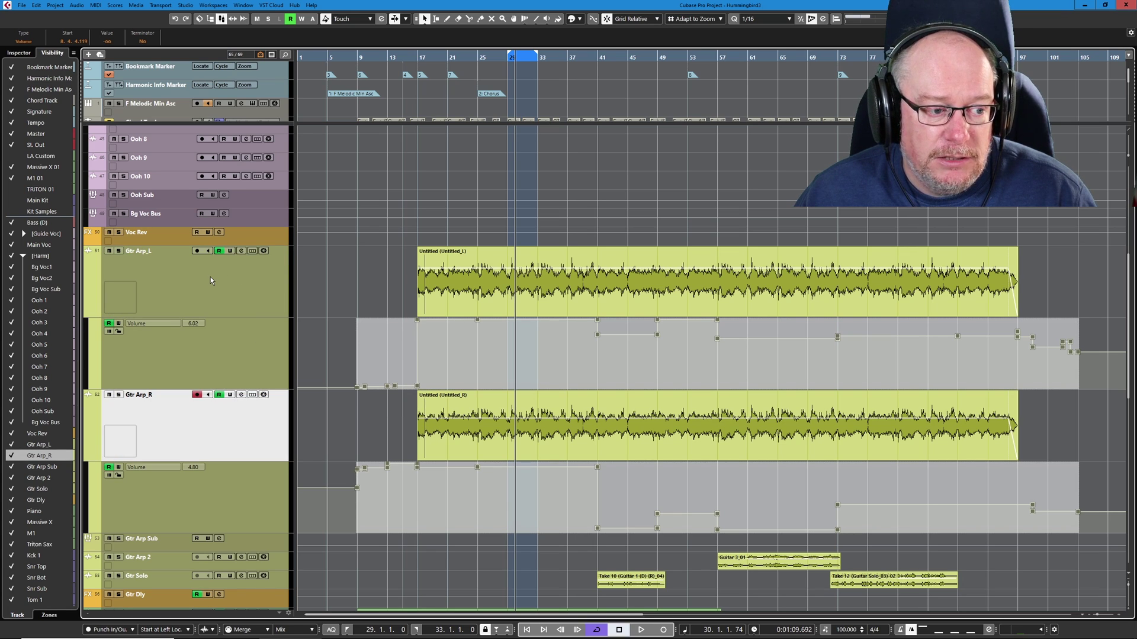
ctrl+click(212, 282)
right_click(254, 283)
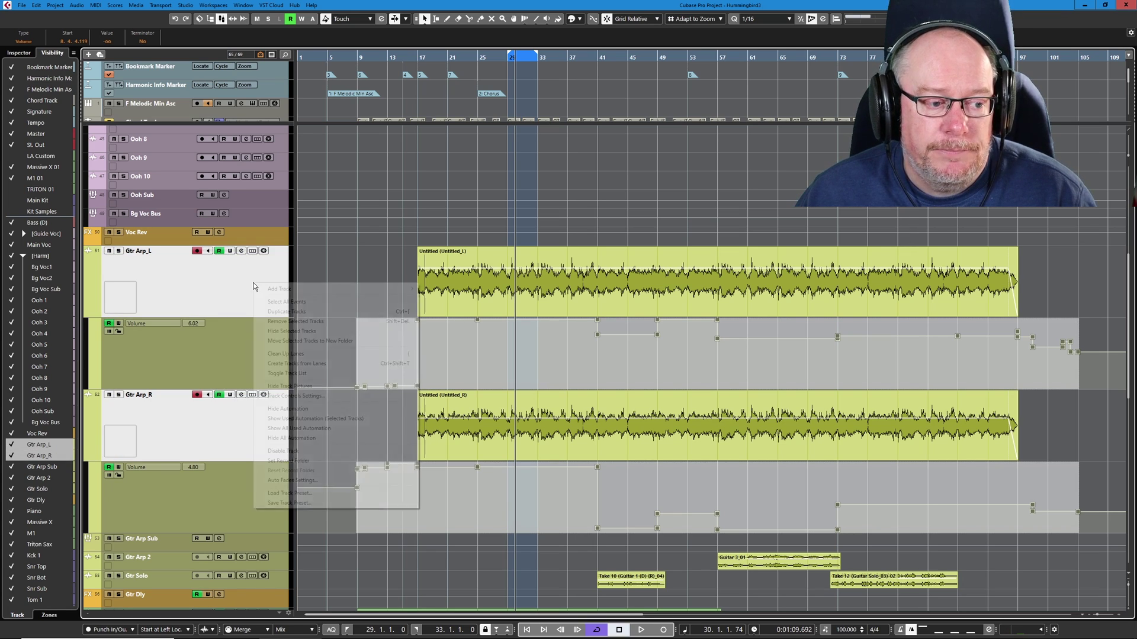
click(297, 305)
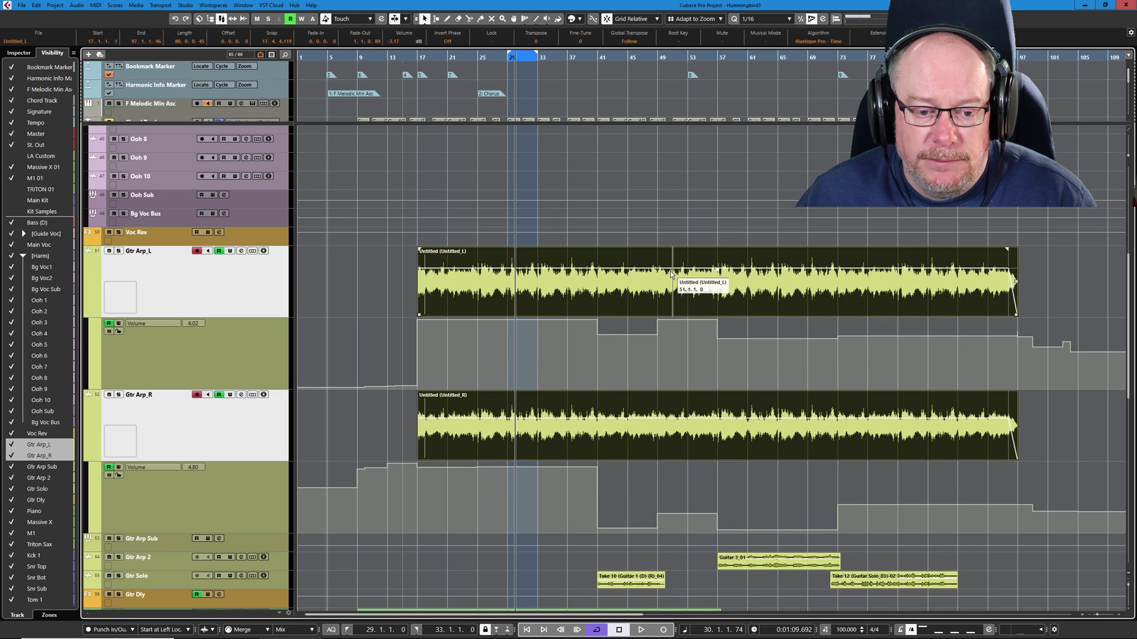
drag(718, 270, 690, 267)
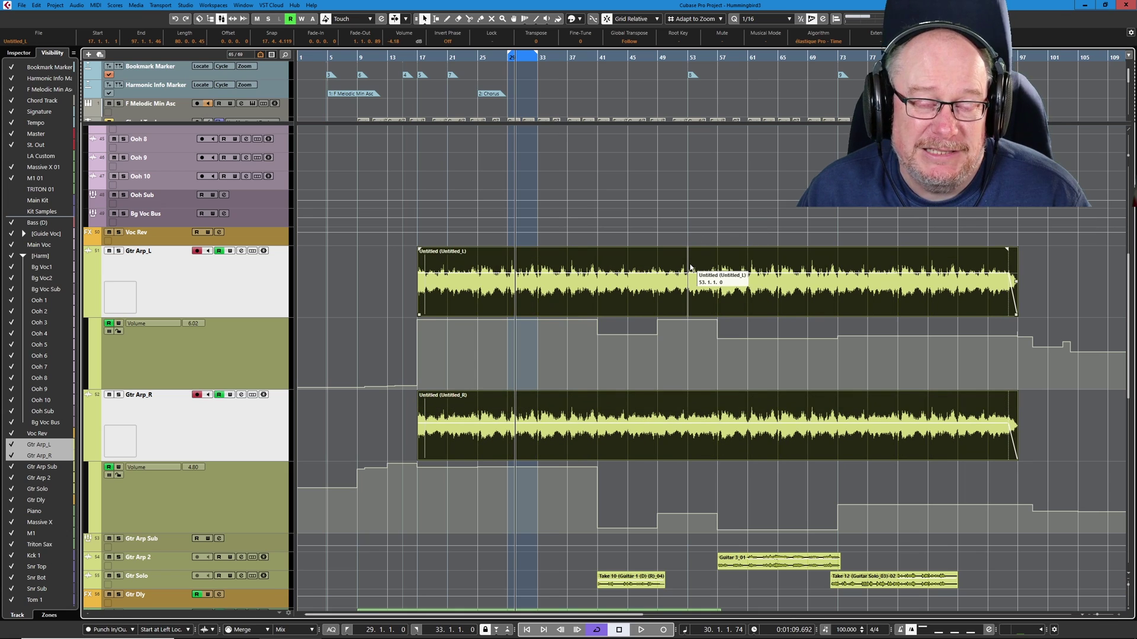